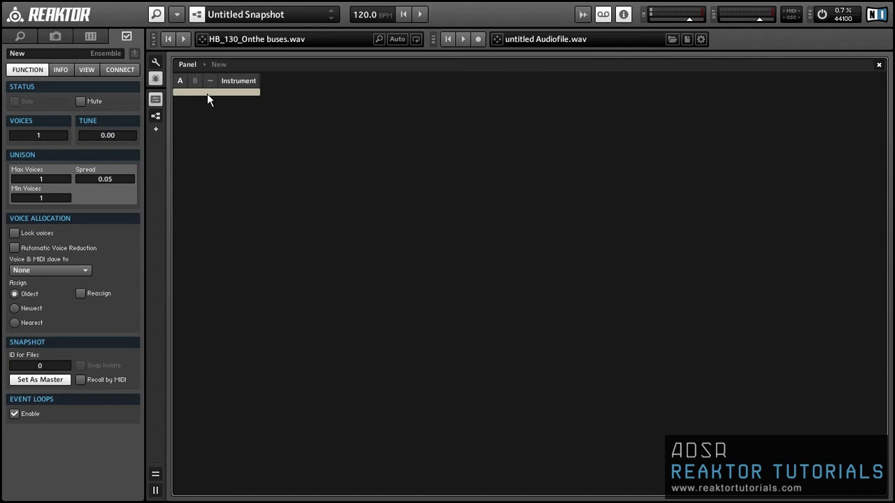
- Open the instrument's structure, delete both voice combiners before the L and R outputs, and set Voices to 1
double_click(207, 94)
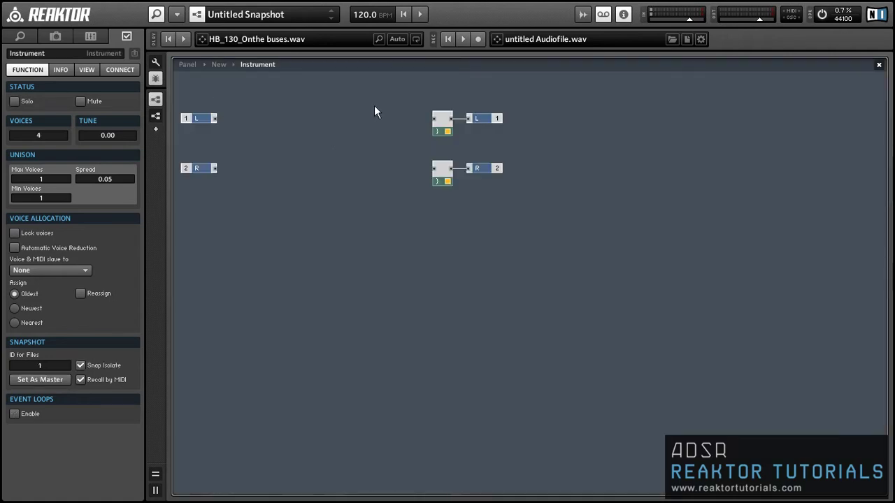
left_click_drag(386, 95, 443, 198)
key("Delete")
left_click_drag(54, 132, 52, 142)
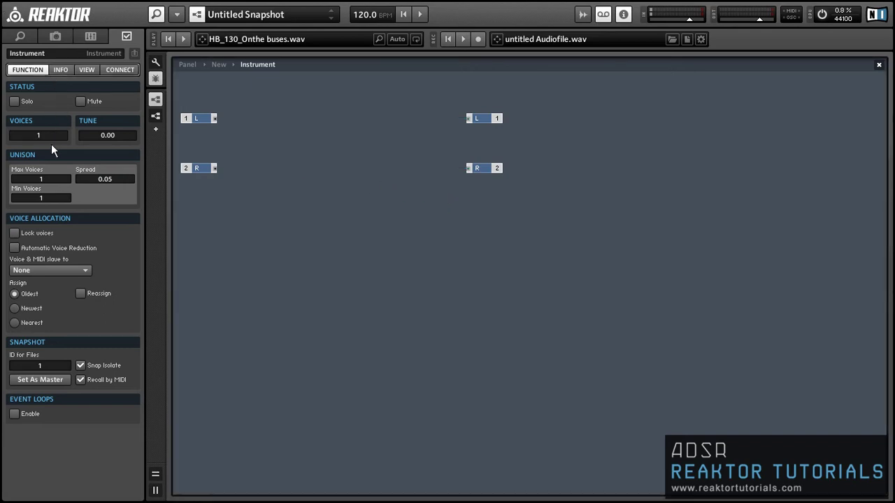
- Insert a _New - 1in1out macro and wire it between the instrument's L input and L output
right_click(296, 123)
mouse_move(328, 151)
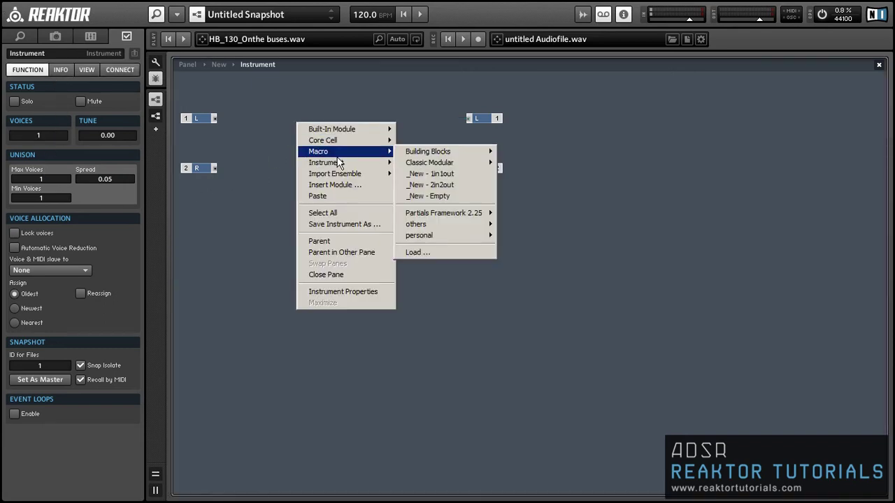
left_click(411, 175)
left_click_drag(215, 116, 297, 134)
left_click_drag(351, 134, 468, 120)
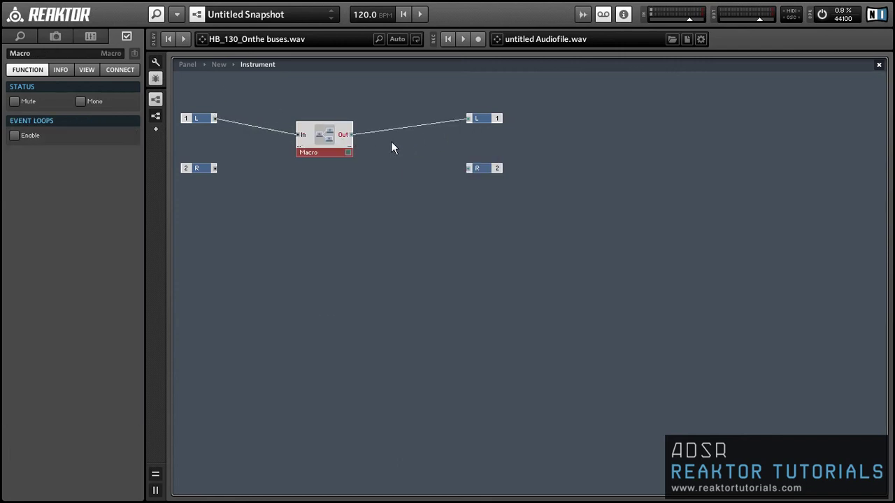
- Open the macro's structure and add an Audio Table module between its In and Out terminals
left_click_drag(321, 139, 326, 129)
double_click(327, 127)
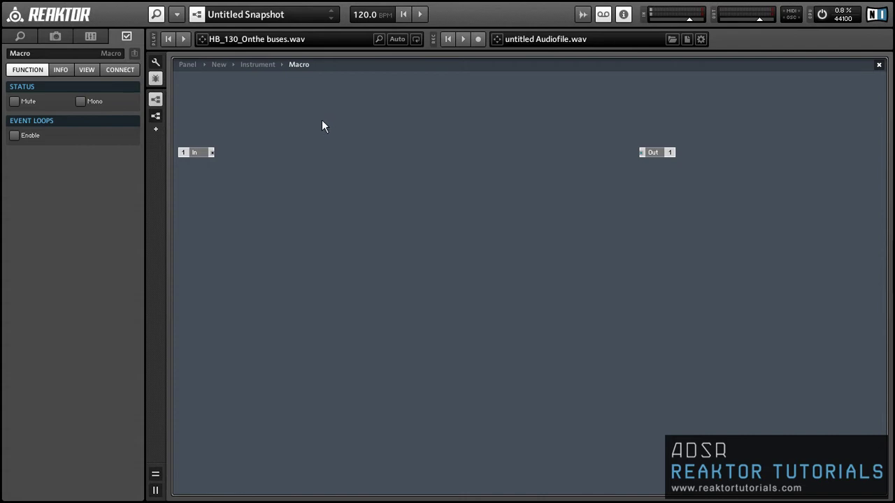
right_click(321, 120)
mouse_move(333, 127)
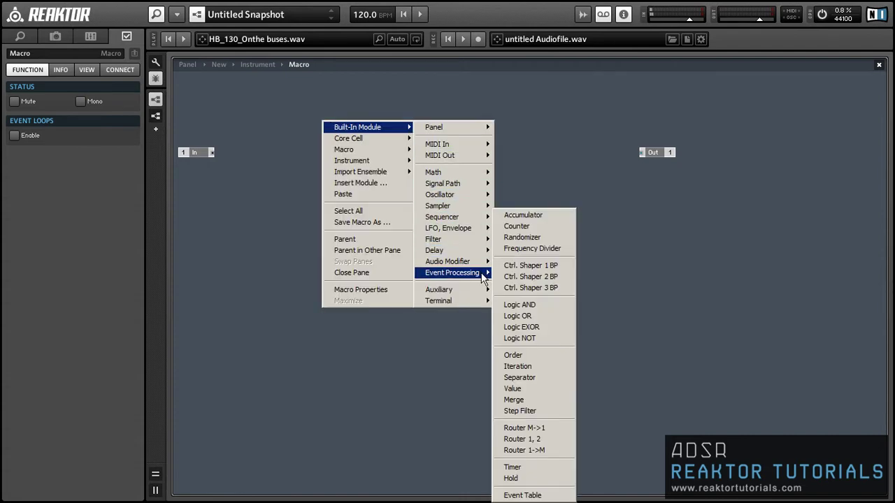
mouse_move(478, 265)
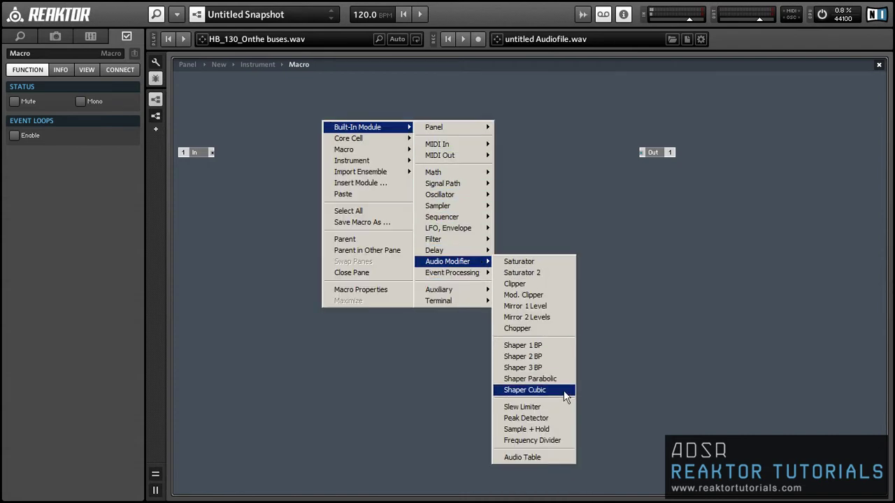
left_click(558, 456)
left_click_drag(370, 214, 422, 217)
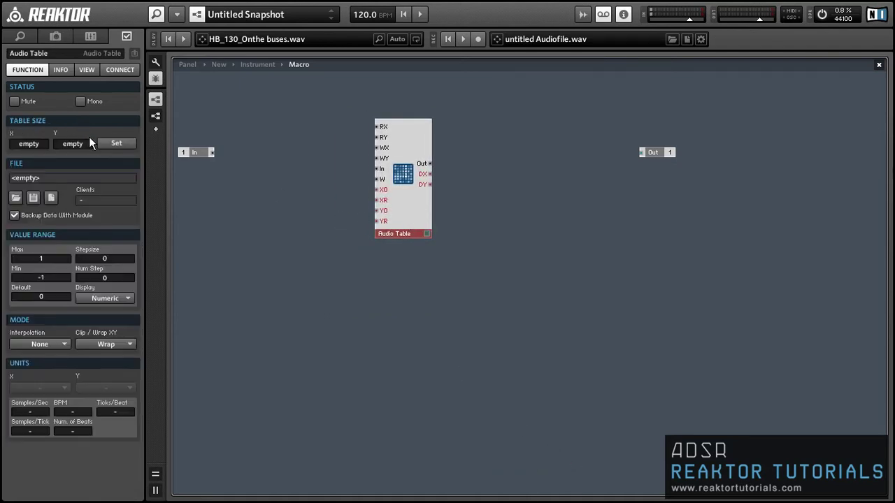
- Set the Audio Table's size to X 999999 and Y 1, and enter a new minimum for its value range
left_click(116, 143)
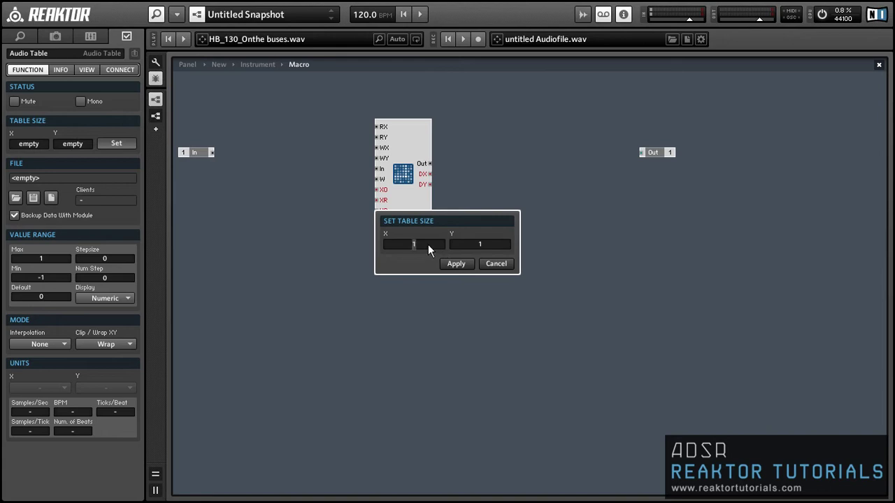
type("999999")
left_click(449, 260)
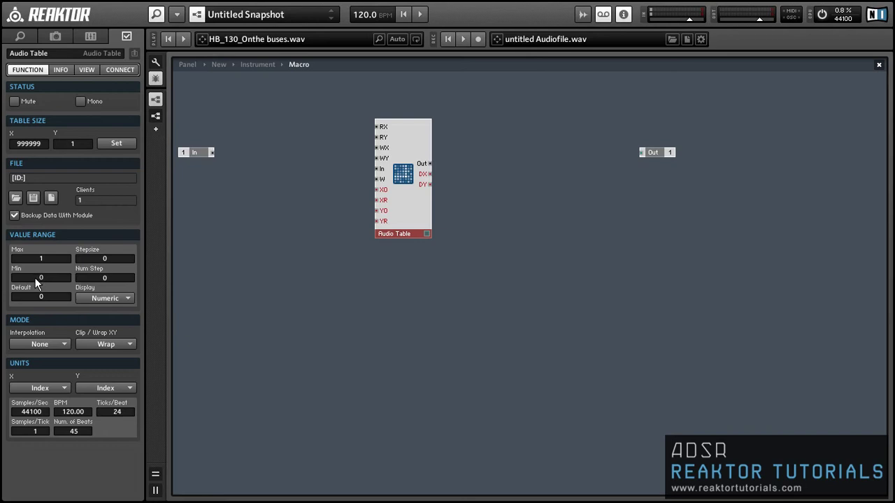
type("1")
- Turn off the Audio Table's X Auto Fit, set its X alignment fully left, and hide its label and value
left_click(84, 74)
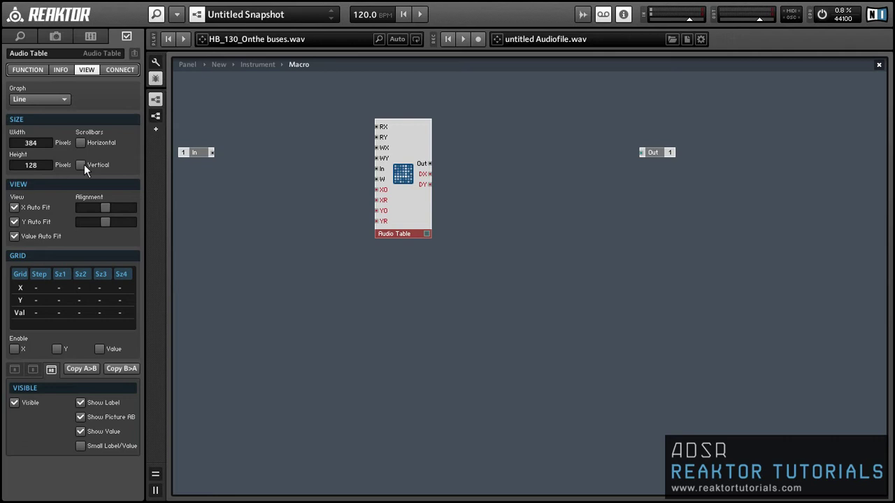
left_click(45, 207)
left_click_drag(102, 210, 67, 207)
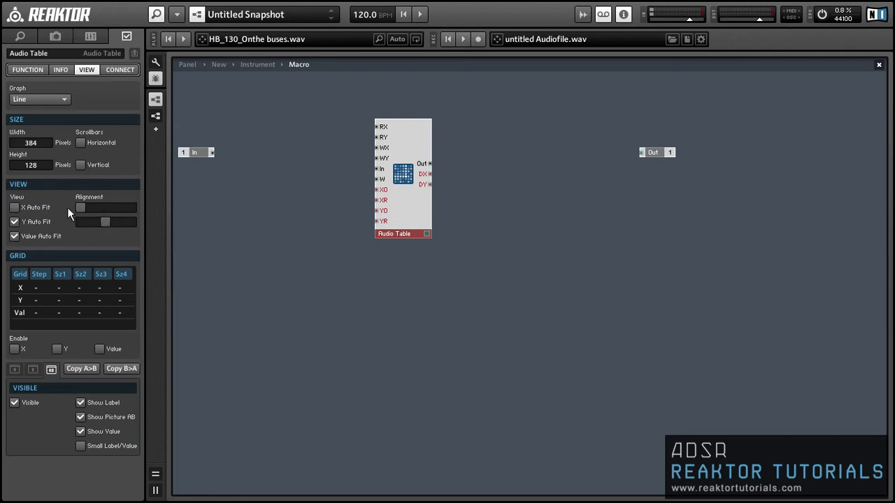
left_click(81, 403)
- Wire the In terminal to the Audio Table's In port and place the two next to each other
left_click_drag(397, 227, 468, 264)
left_click(353, 294)
left_click_drag(212, 152, 447, 206)
left_click_drag(197, 152, 418, 202)
- Add a Crossfade module after the Audio Table and wire the In terminal to its 0 0 input
right_click(525, 154)
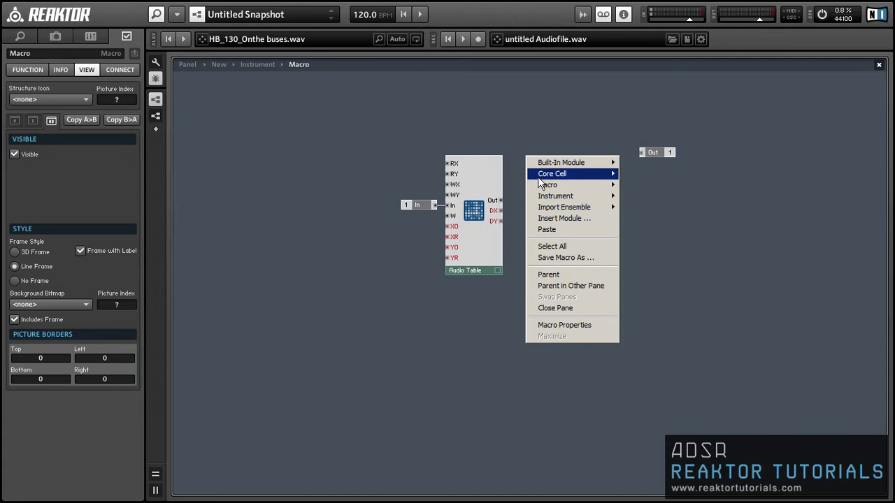
mouse_move(559, 162)
mouse_move(657, 219)
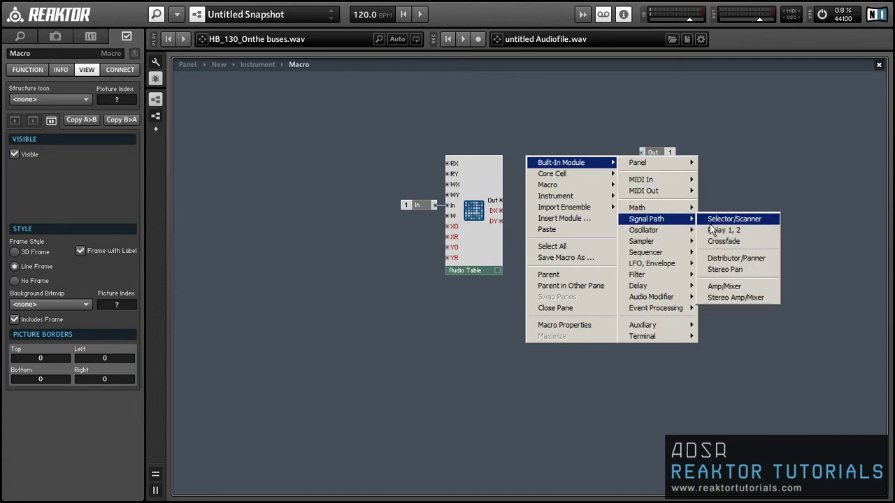
left_click(726, 242)
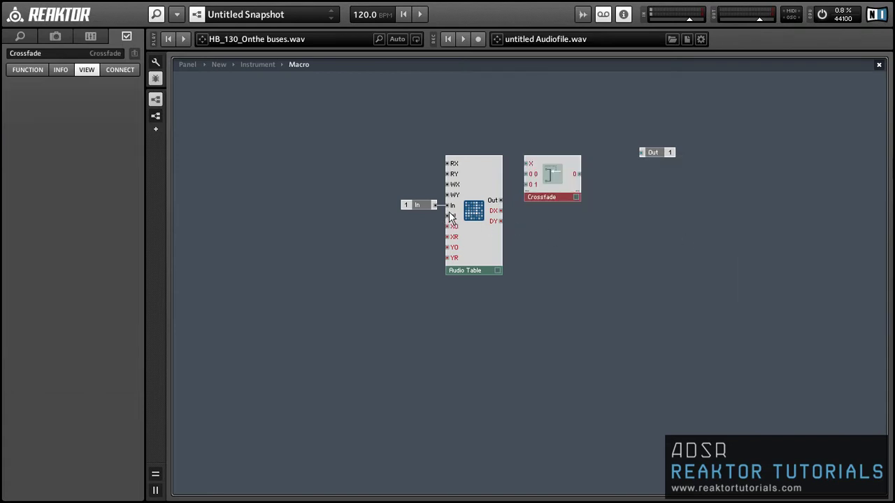
left_click_drag(433, 204, 569, 224)
left_click(539, 260)
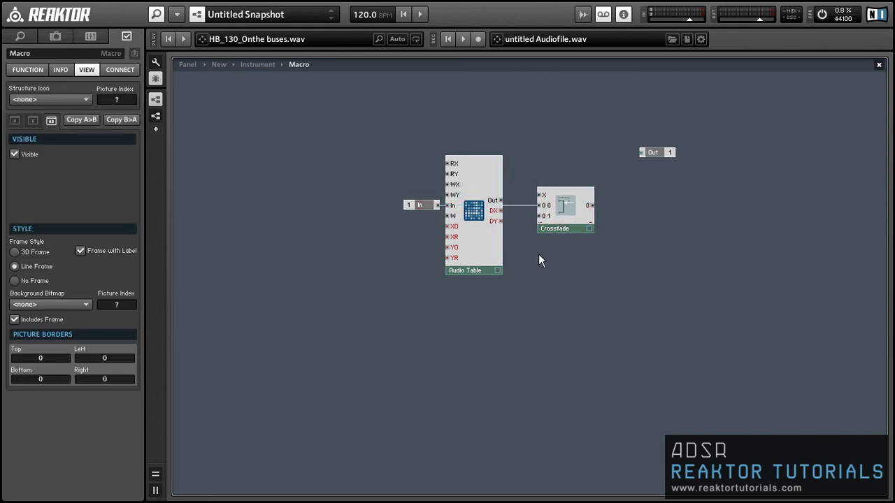
- Wire the Audio Table's Out to the Crossfade's 0 1 input and the Crossfade's output to the Out terminal
left_click_drag(500, 201, 542, 215)
left_click_drag(635, 164, 623, 181)
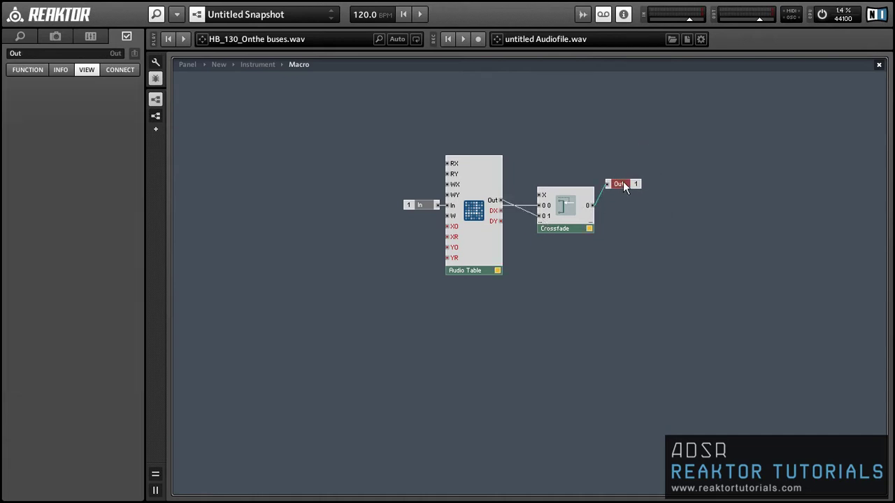
left_click_drag(631, 236, 610, 203)
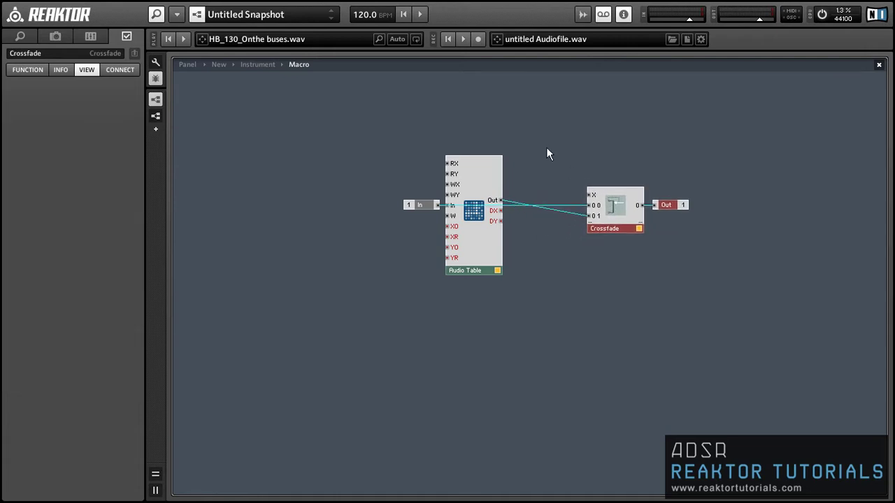
- Add a Button module and wire it to the Crossfade's X input
right_click(526, 127)
mouse_move(559, 130)
mouse_move(664, 130)
left_click(705, 153)
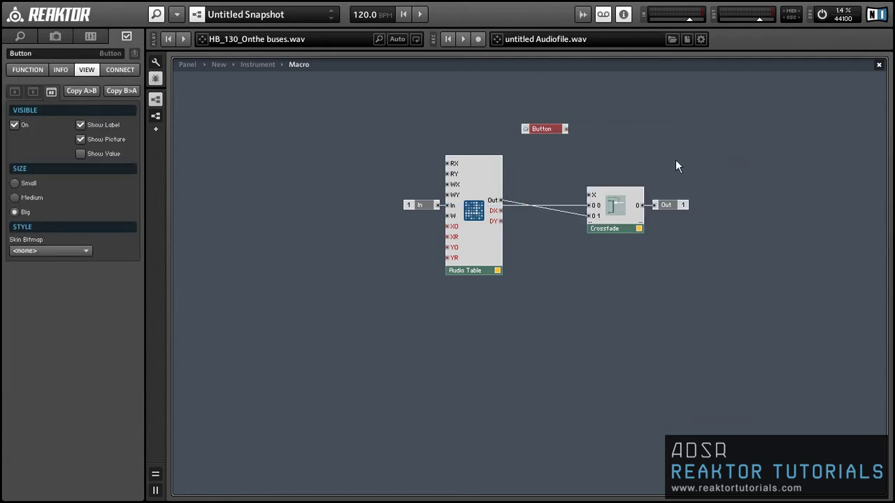
left_click_drag(565, 128, 589, 195)
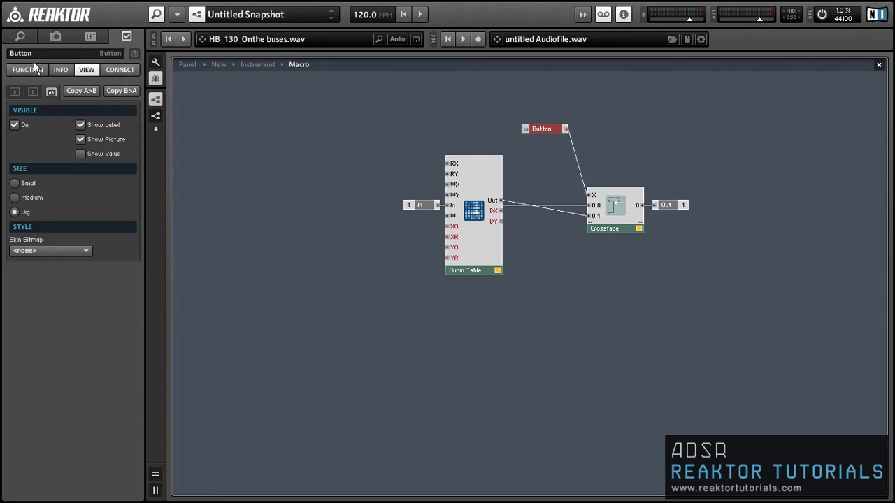
- Rename the button Loop, place it beside the Crossfade's X input, and move the In terminal and Audio Table closer to it
left_click(33, 54)
type("Loop")
key("Return")
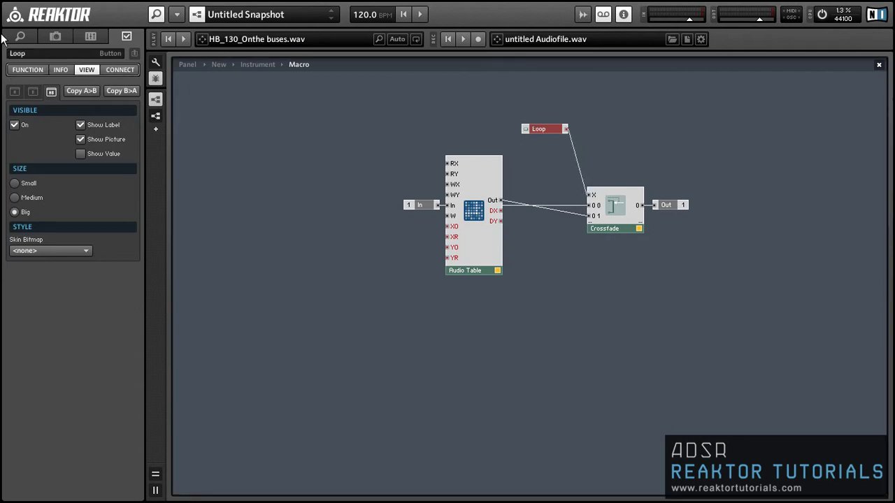
left_click_drag(528, 130, 550, 194)
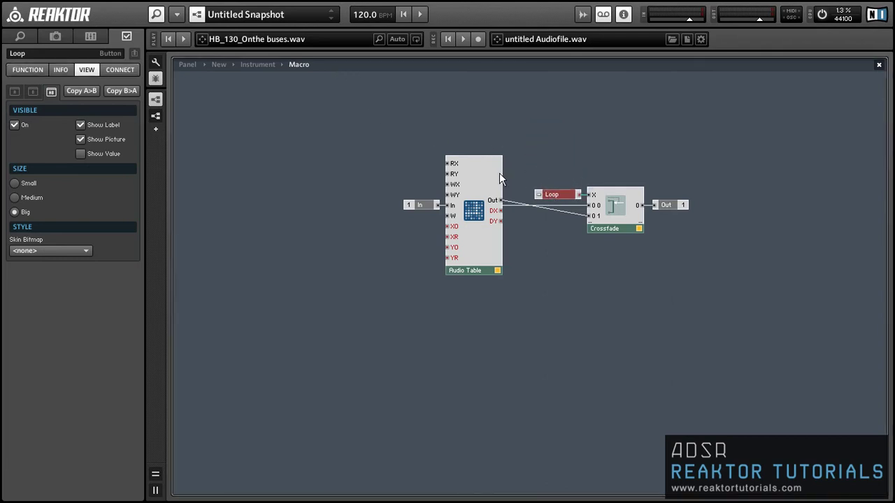
left_click_drag(384, 134, 508, 262)
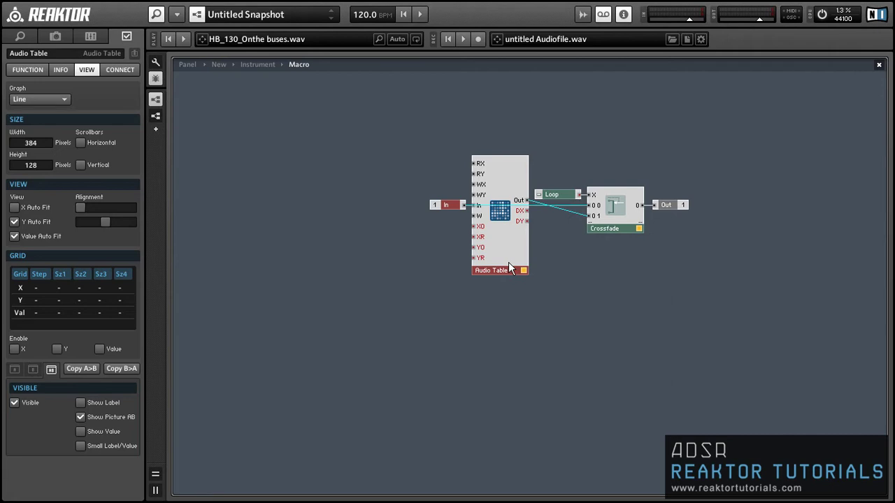
left_click(545, 264)
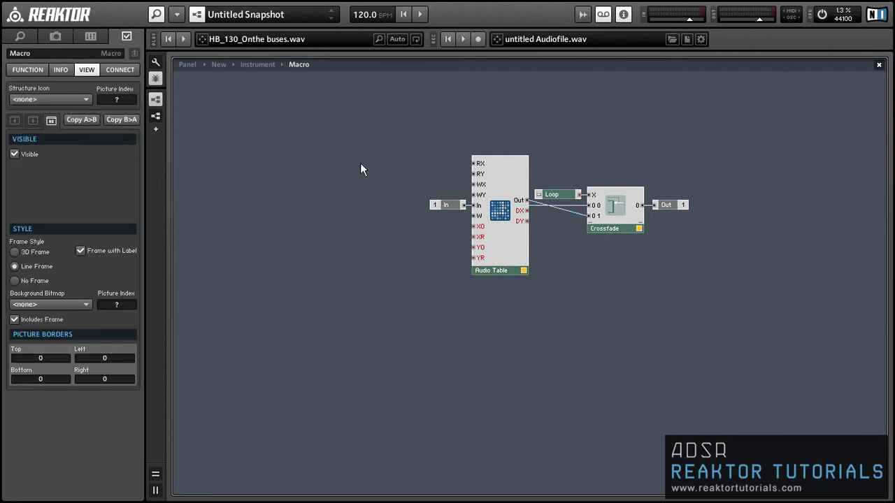
- Add a System Info module in the empty area at the upper left of the macro structure
right_click(234, 116)
mouse_move(272, 121)
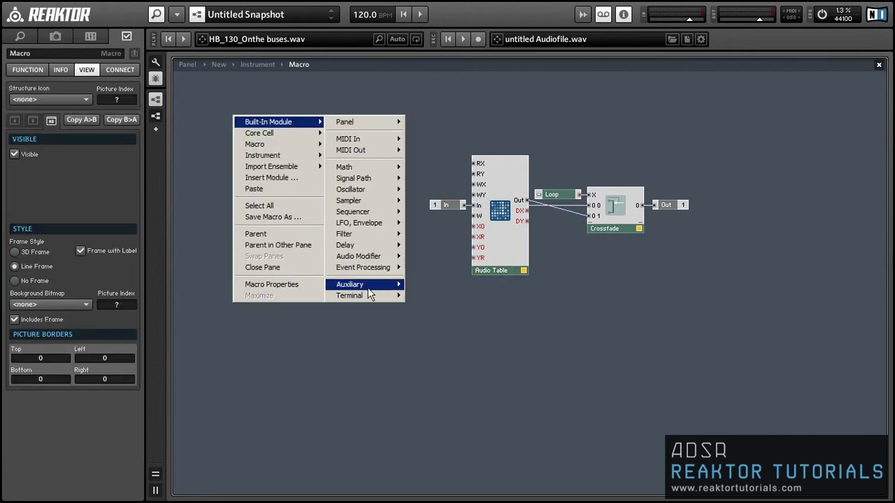
mouse_move(368, 284)
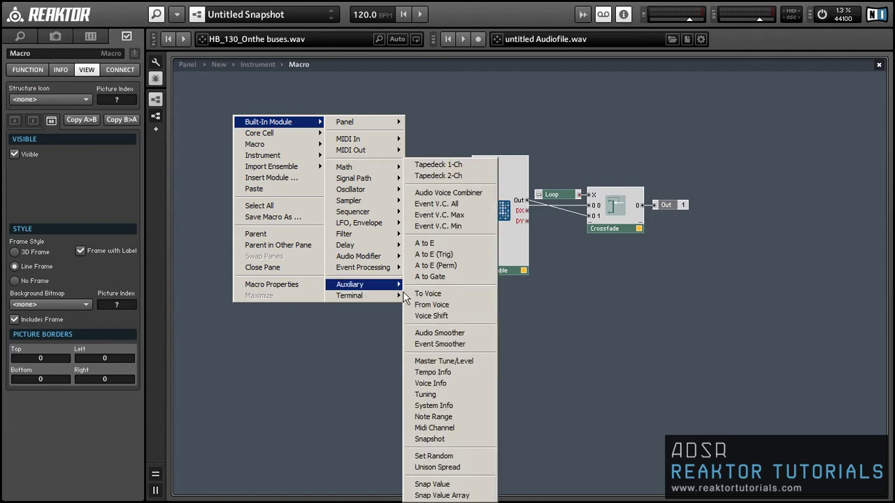
left_click(434, 406)
left_click_drag(250, 159, 214, 173)
- Add a Divide, x/y module and wire System Info's SR output to its upper input
right_click(301, 118)
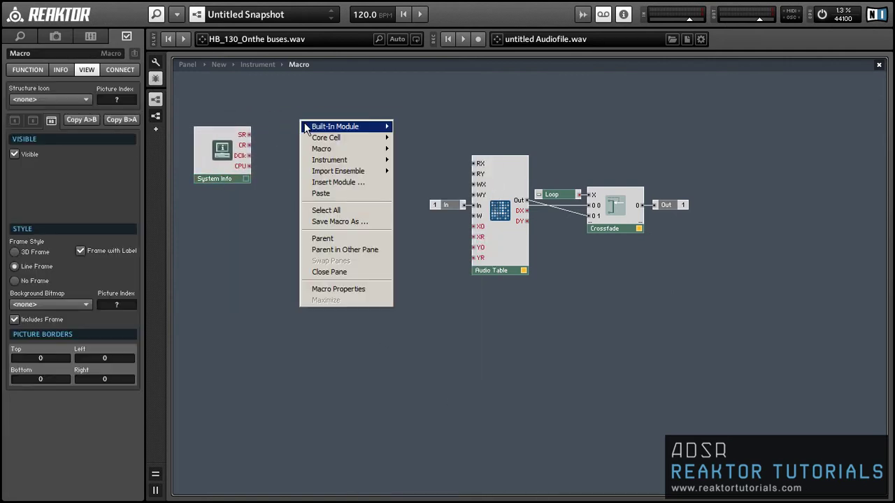
mouse_move(369, 124)
mouse_move(428, 172)
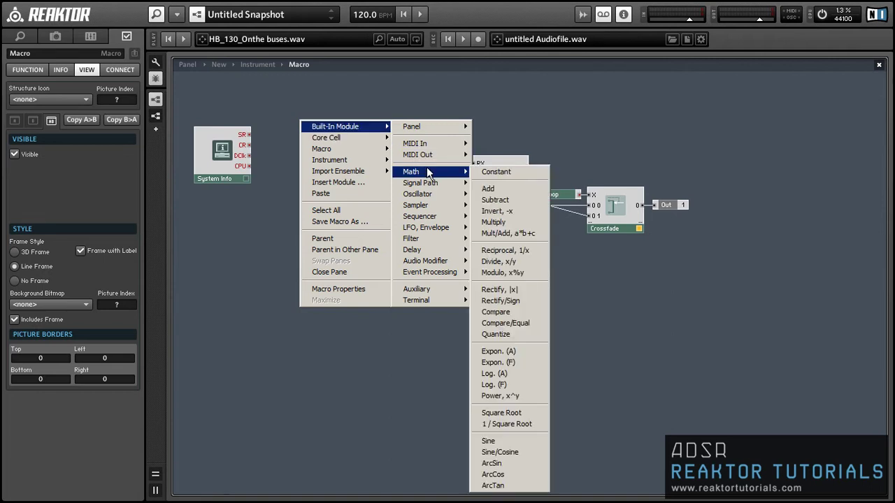
left_click(503, 262)
left_click_drag(245, 137, 319, 148)
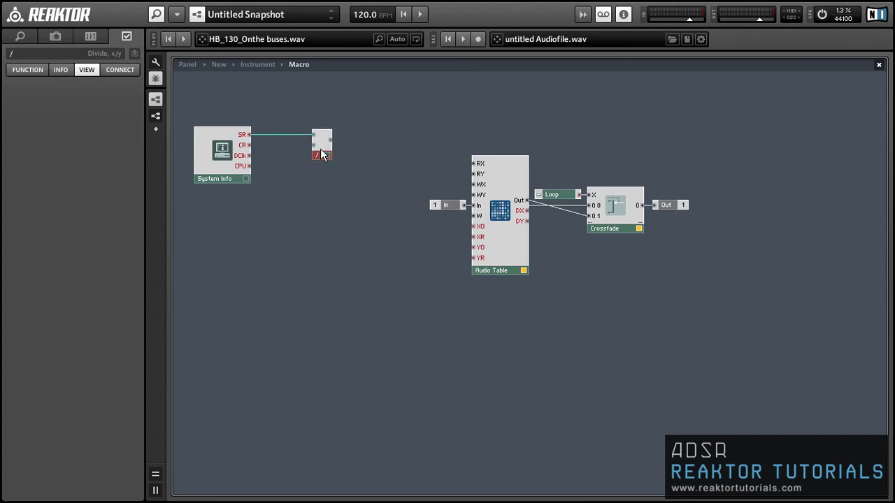
- Create a constant of 1000 on the Divide module's lower input and arrange both compactly beside System Info
right_click(319, 147)
left_click(350, 163)
double_click(22, 55)
type("1000")
key("Return")
left_click_drag(264, 145, 270, 145)
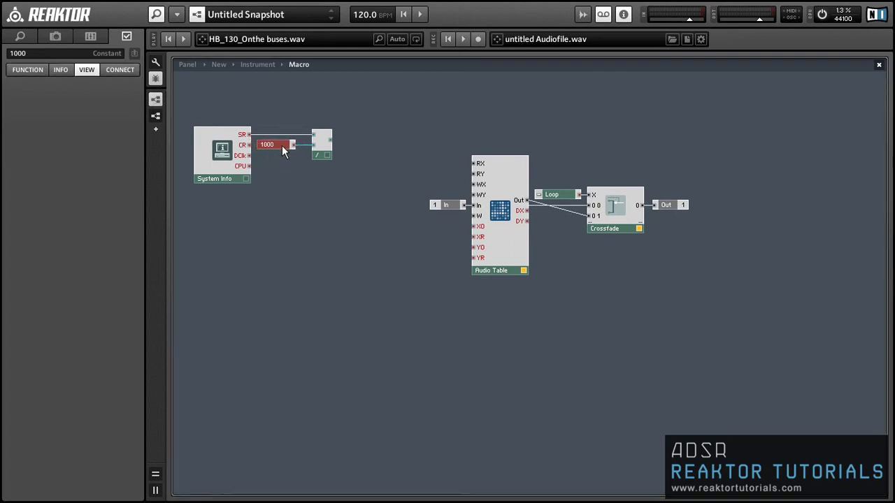
left_click_drag(326, 154, 316, 148)
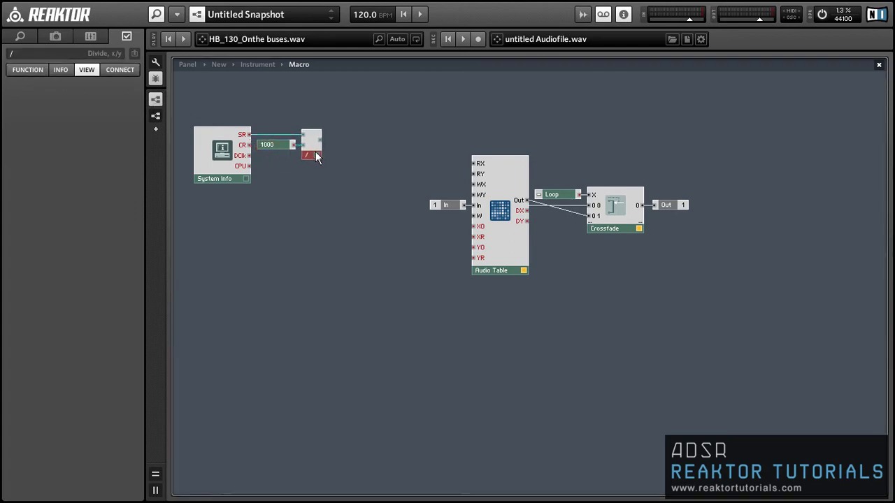
left_click(351, 163)
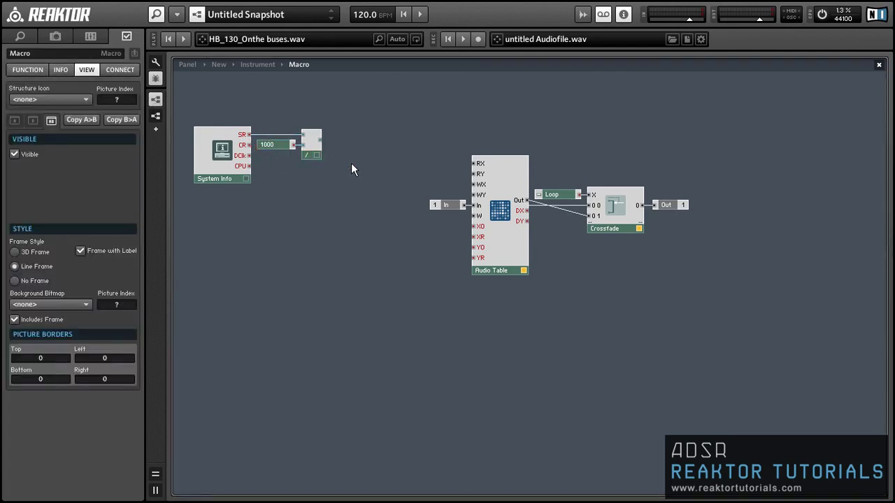
- Add an Integrator module, wire the Divide output to its In, and wire its Out to the Audio Table's WX input
right_click(350, 112)
mouse_move(362, 122)
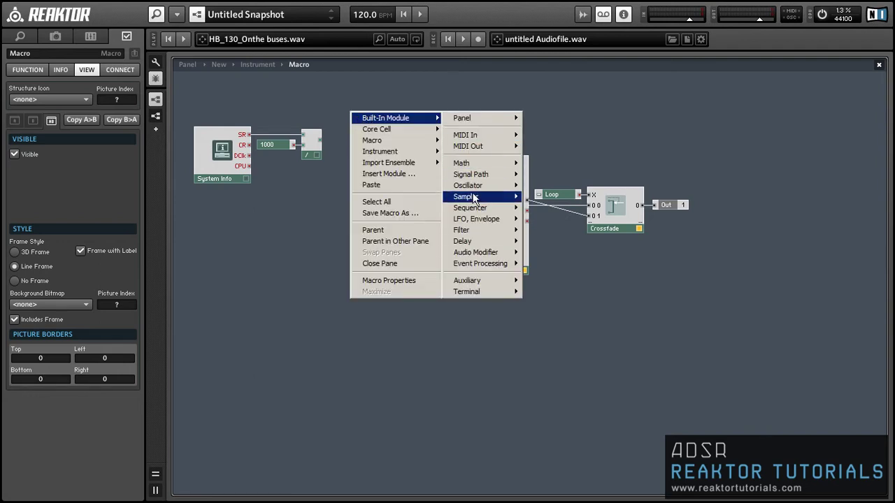
mouse_move(486, 206)
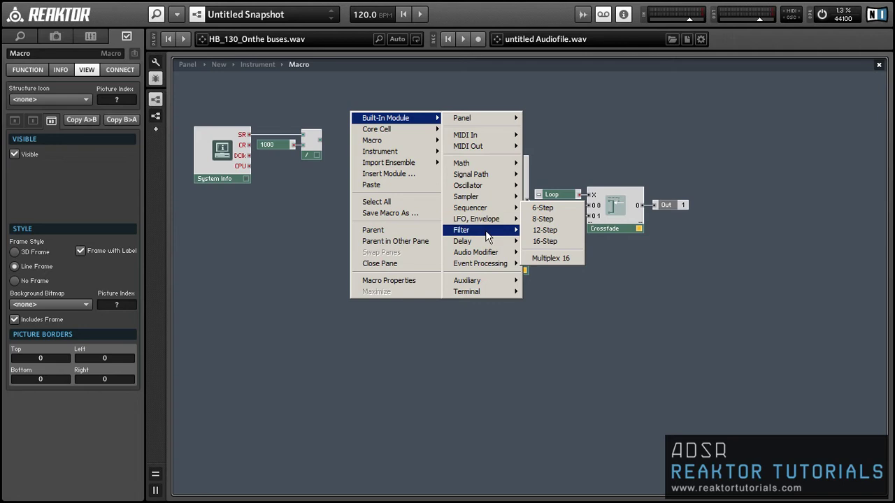
mouse_move(485, 230)
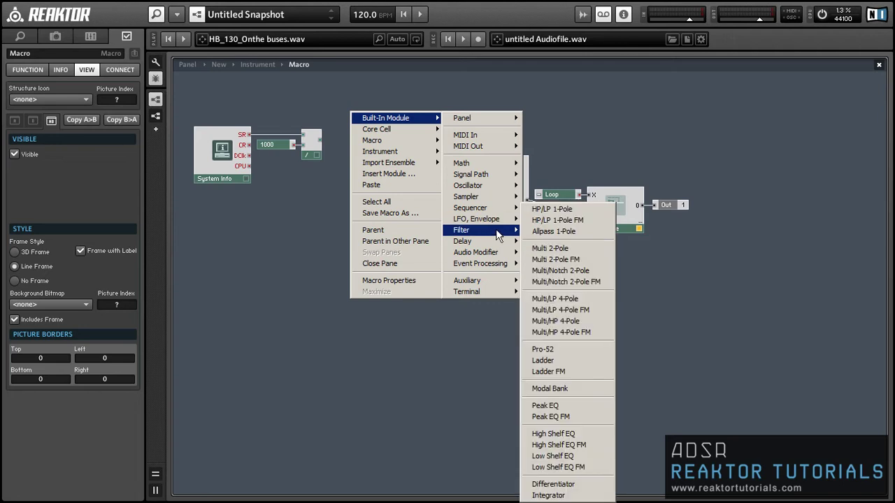
left_click(548, 495)
left_click_drag(316, 139, 366, 140)
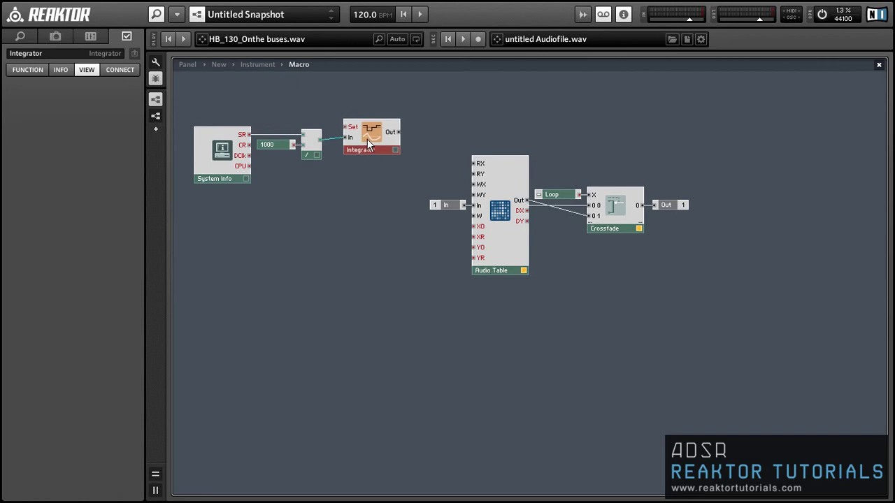
left_click_drag(433, 155, 473, 185)
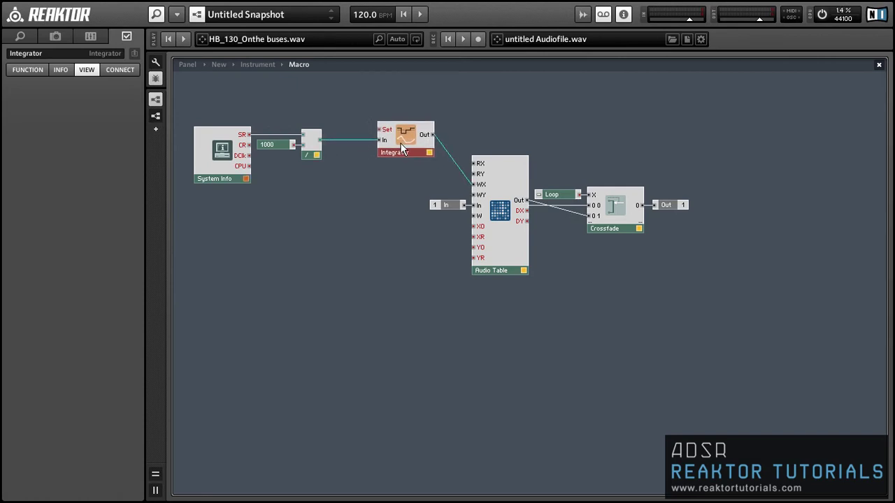
- Add a Value module, wire its output to the Integrator's Set input, and align it with the System Info, Divide and Integrator modules
right_click(329, 103)
mouse_move(364, 108)
mouse_move(451, 254)
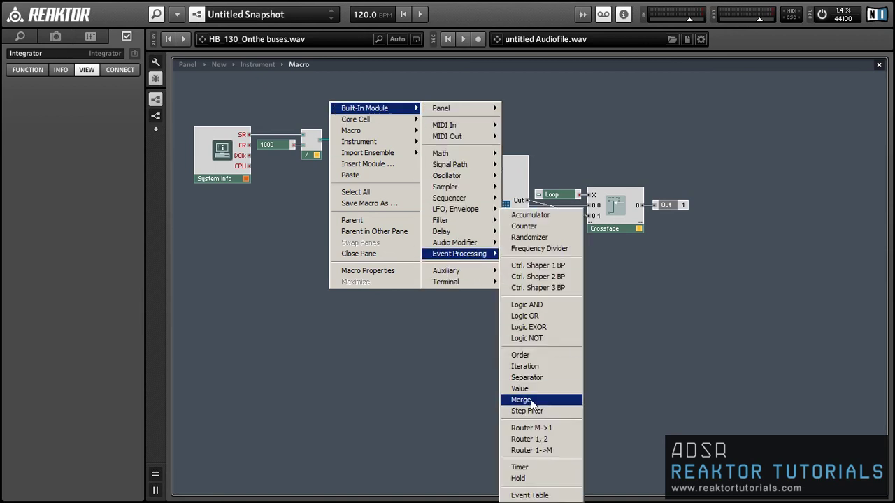
left_click(531, 387)
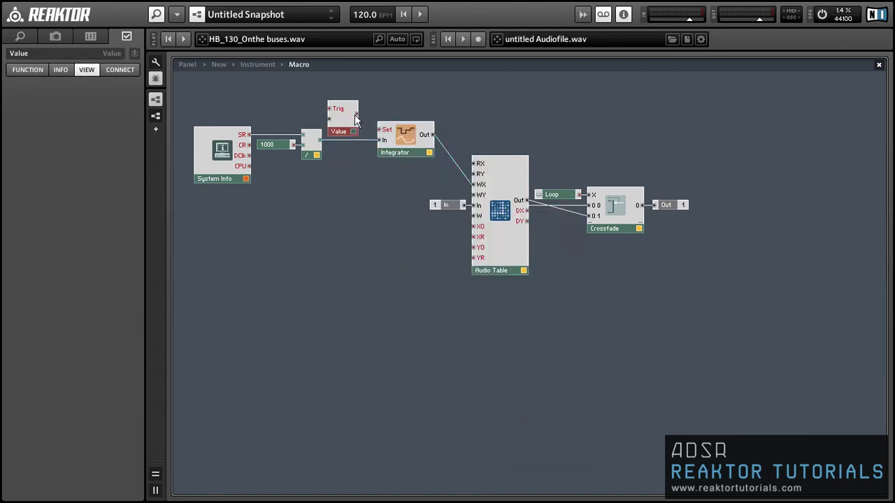
left_click_drag(376, 130, 357, 146)
left_click_drag(206, 105, 400, 212)
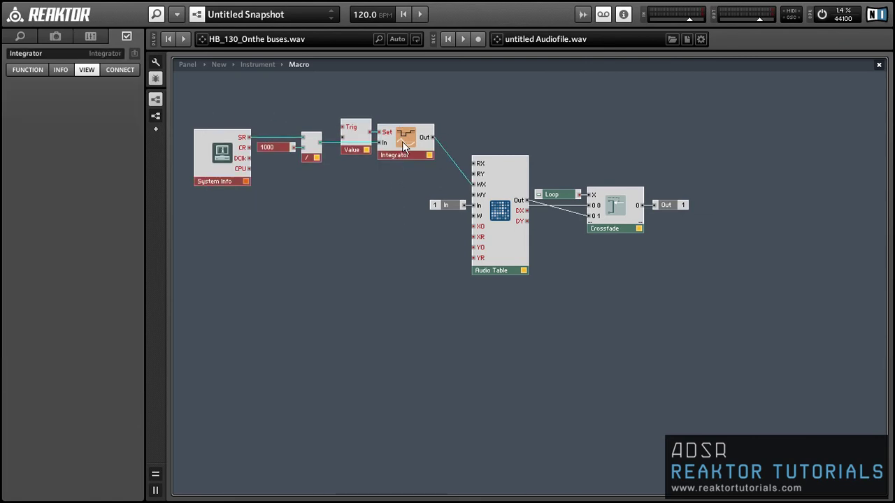
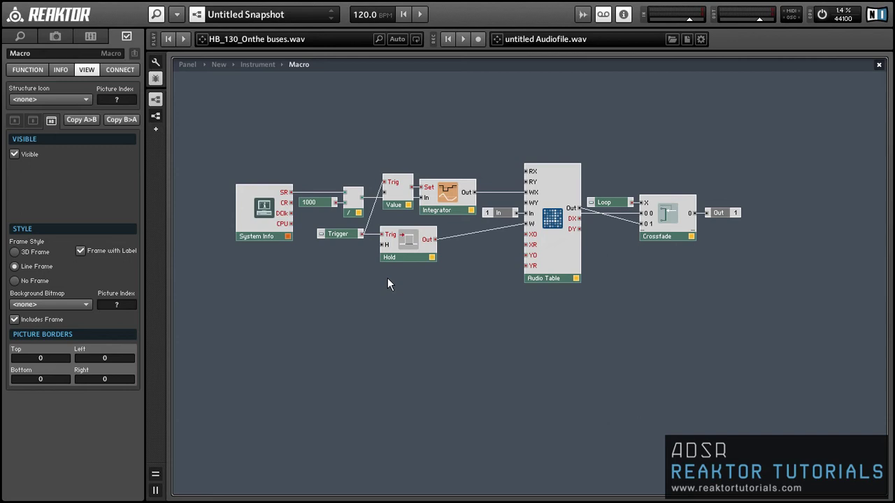
- Add a Tempo Info module and place it in the empty area below System Info
right_click(234, 273)
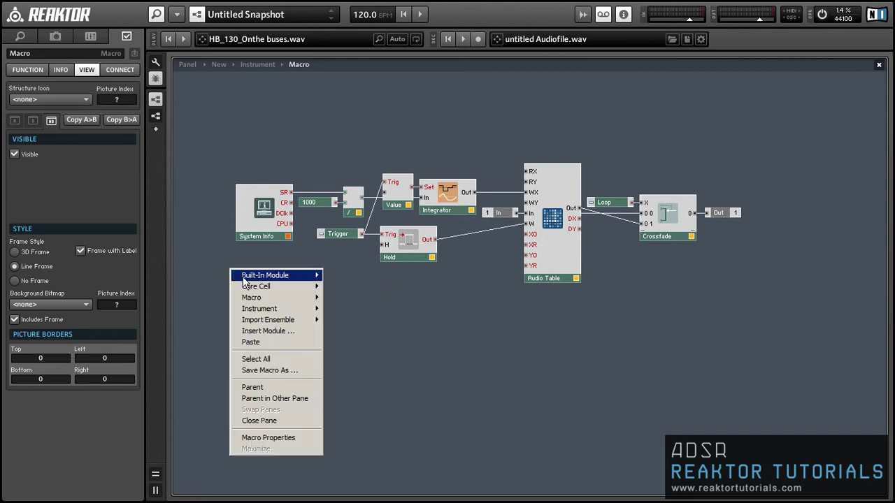
mouse_move(276, 275)
mouse_move(393, 434)
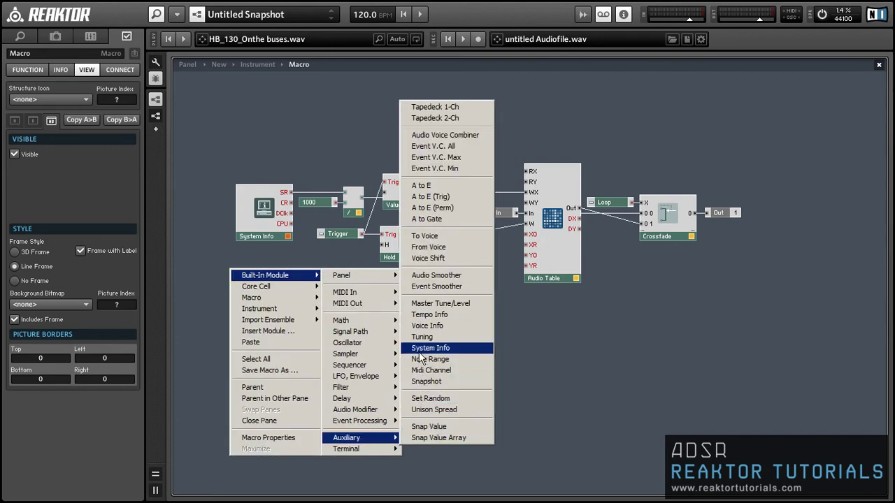
left_click(429, 315)
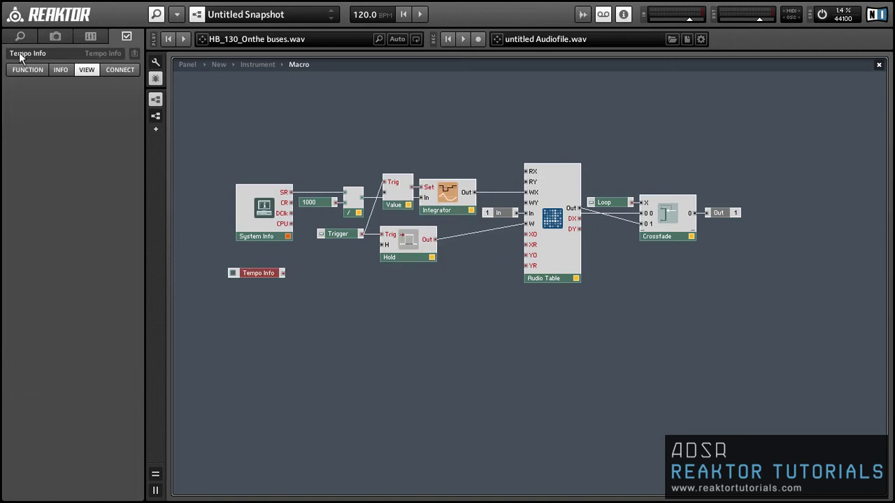
left_click(24, 69)
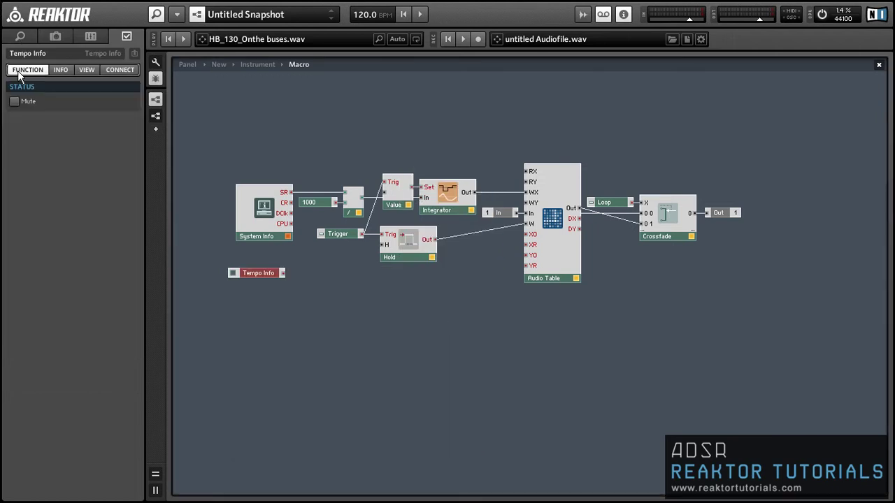
left_click(230, 266)
left_click(248, 274)
left_click_drag(248, 274, 245, 298)
left_click(311, 257)
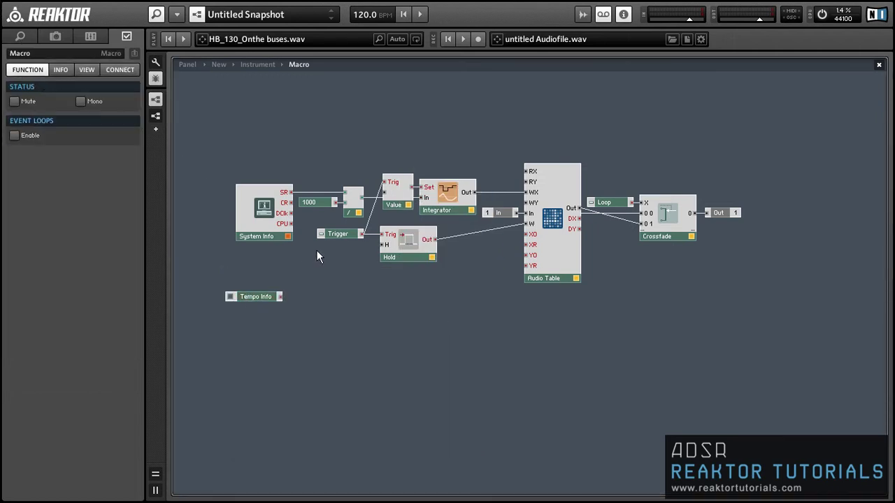
- Duplicate the Divide module, wire Tempo Info to the copy's lower input, and place the copy directly beside Tempo Info
left_click(356, 204)
key("ctrl+c")
key("ctrl+v")
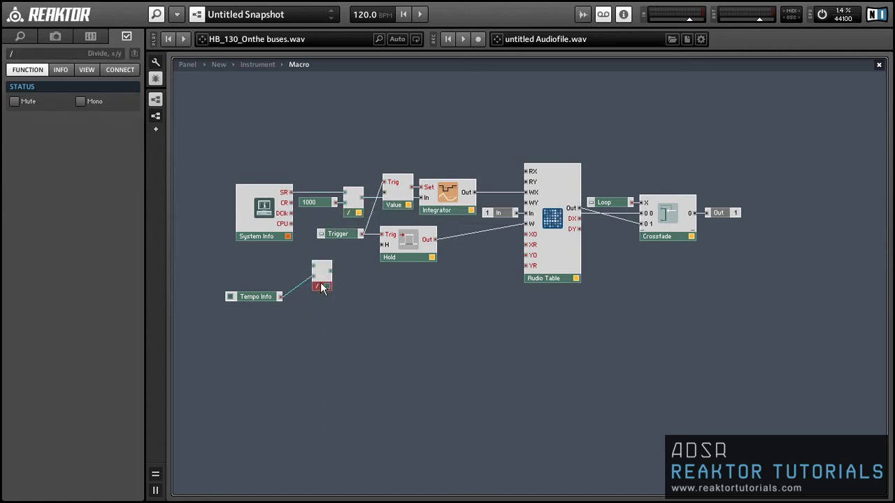
left_click_drag(321, 288, 305, 300)
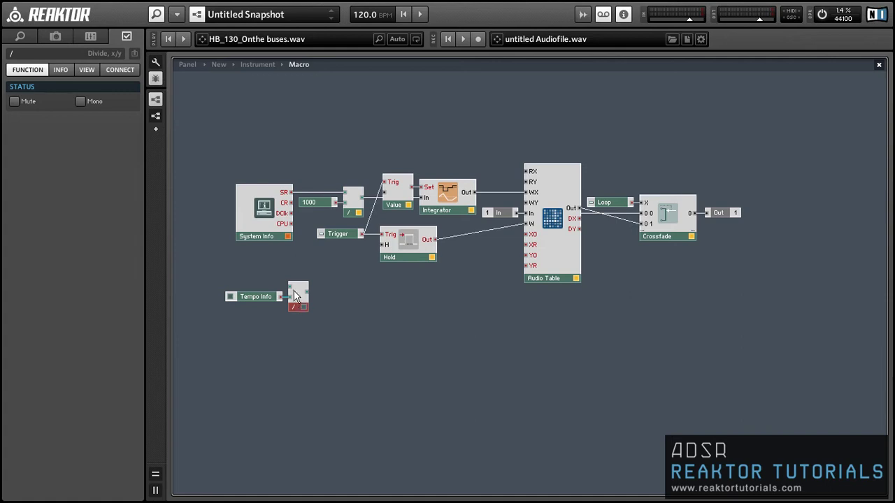
- Create a constant of 4000 on the upper input of the Divide module beside Tempo Info
right_click(293, 295)
left_click(299, 304)
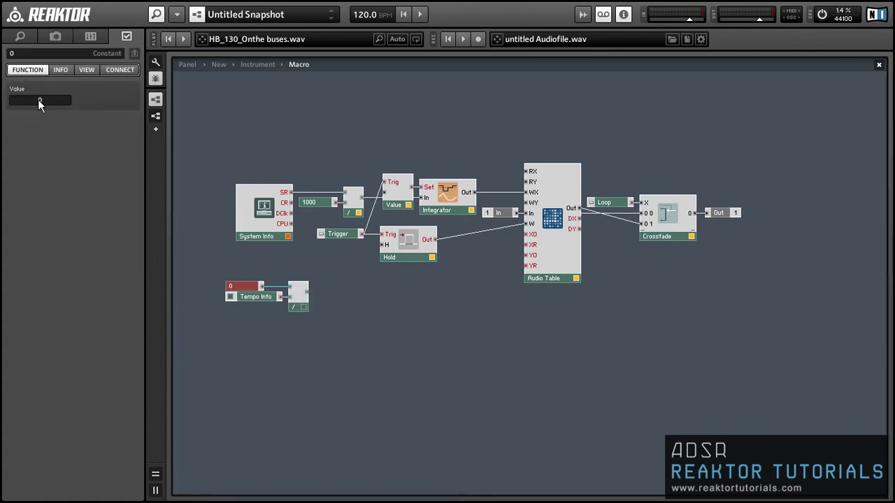
type("4000")
left_click(278, 244)
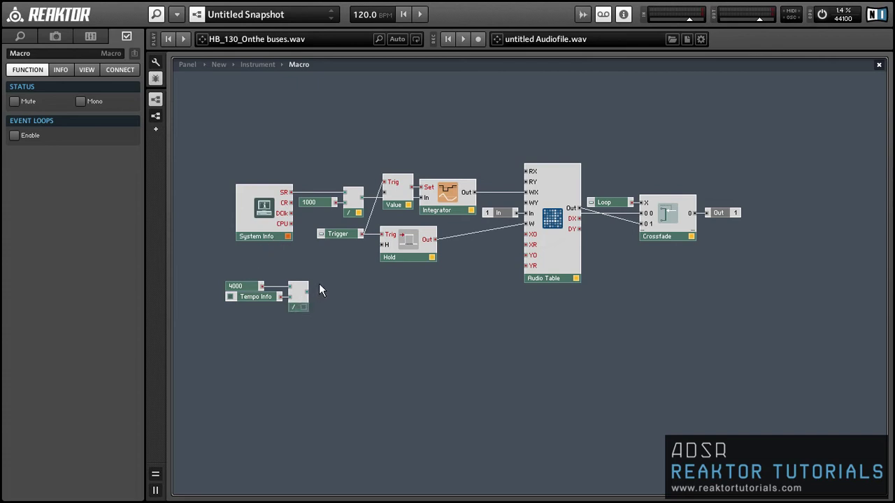
- Add a Multiply module and wire the output of the tempo Divide module to its lower input
right_click(354, 285)
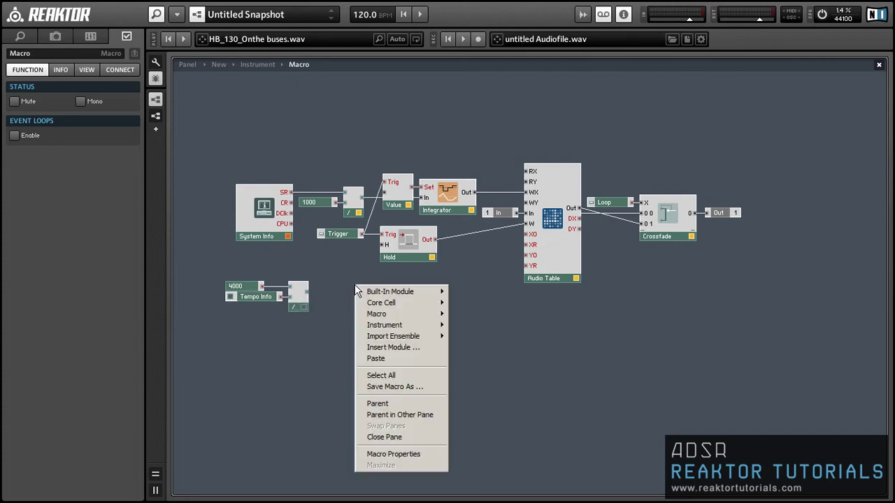
mouse_move(440, 316)
mouse_move(472, 341)
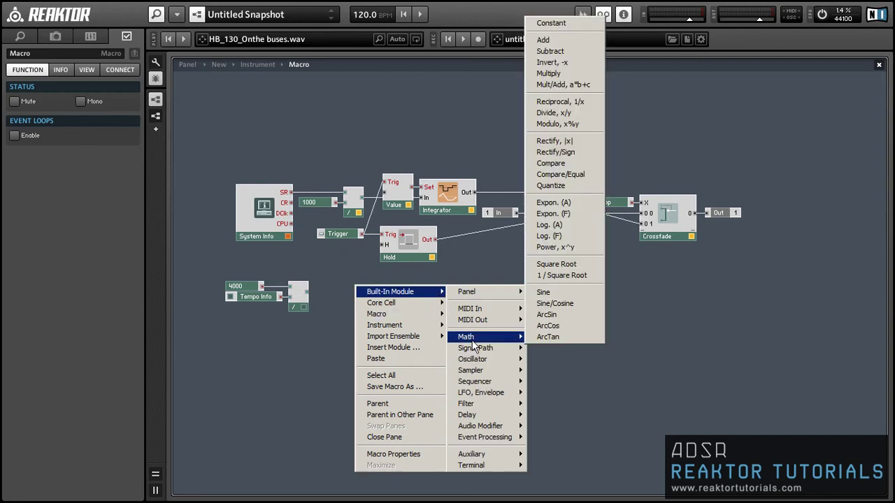
left_click(566, 75)
left_click_drag(306, 294, 373, 299)
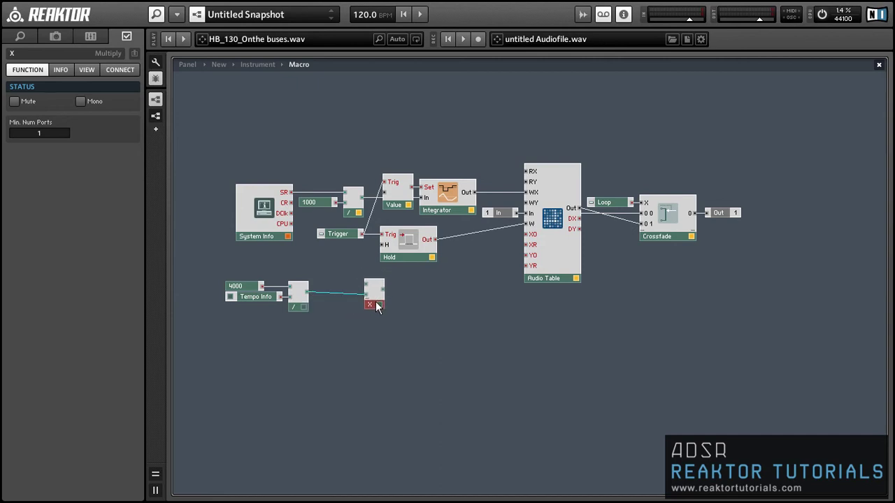
- Create a fader on the Multiply's upper input, name it Bars, and give it a range of 1 to 4 with step size 1
right_click(365, 279)
left_click(402, 287)
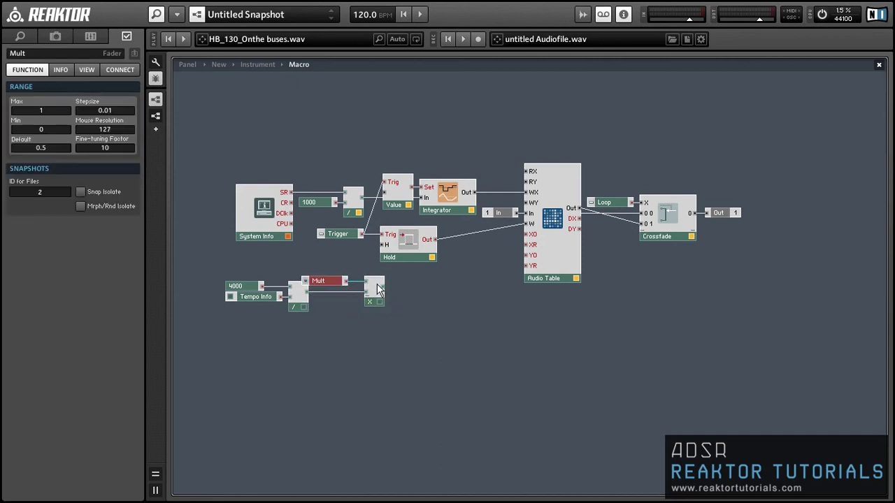
left_click(3, 35)
type("Bars")
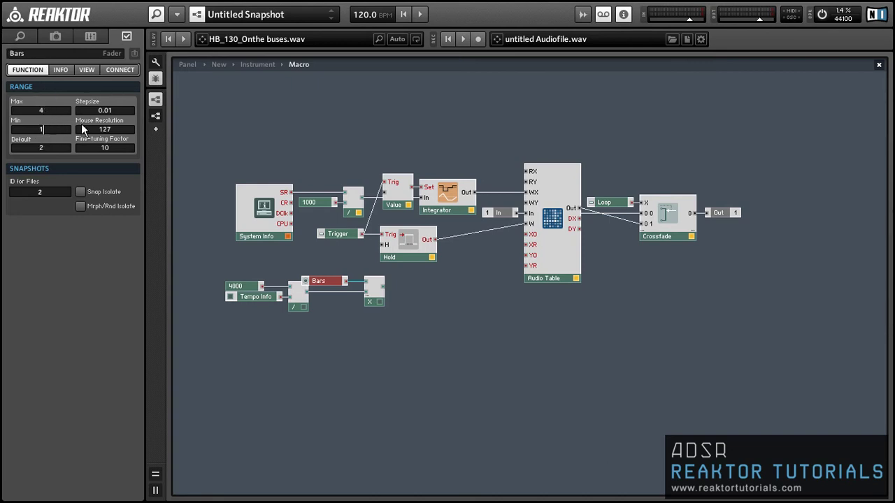
left_click(194, 240)
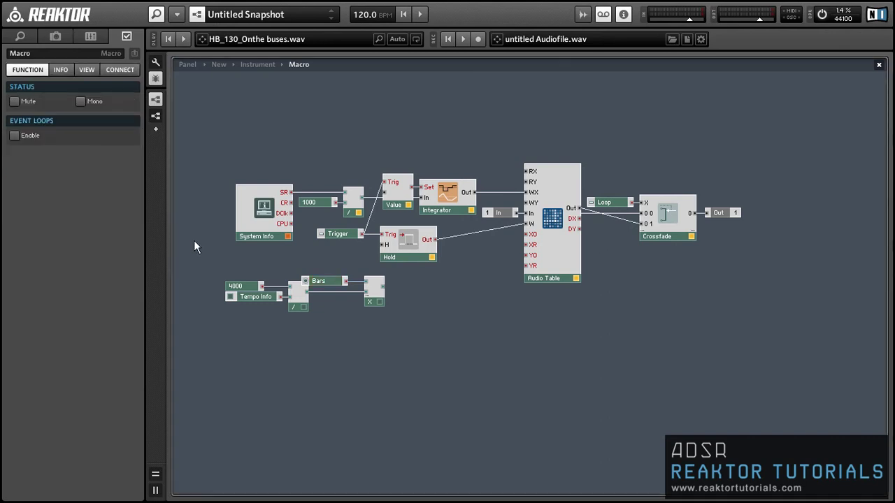
left_click(330, 282)
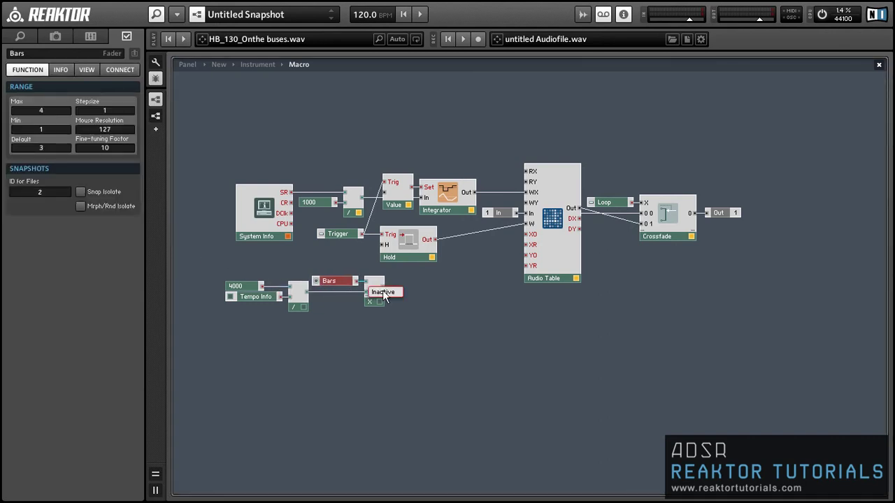
- Wire the Multiply output to Hold's H input, move the tempo modules up beside Hold, and raise Trigger and Hold slightly
left_click_drag(385, 286, 392, 260)
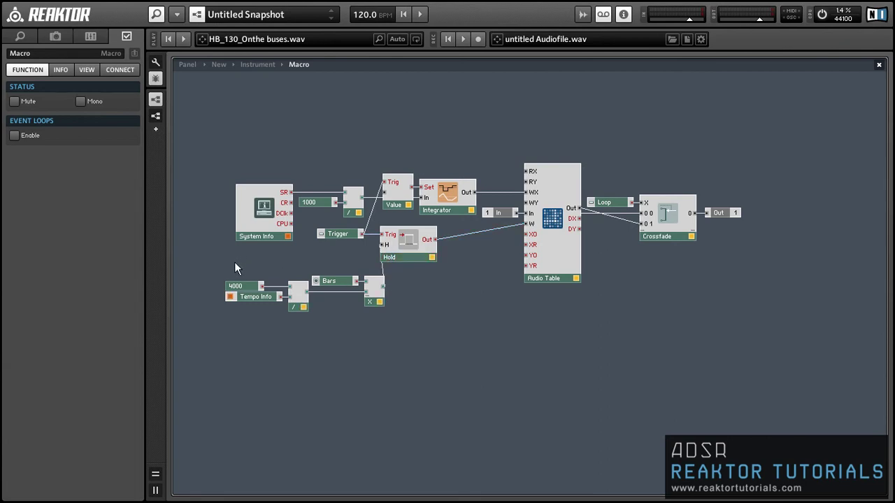
left_click_drag(234, 261, 360, 280)
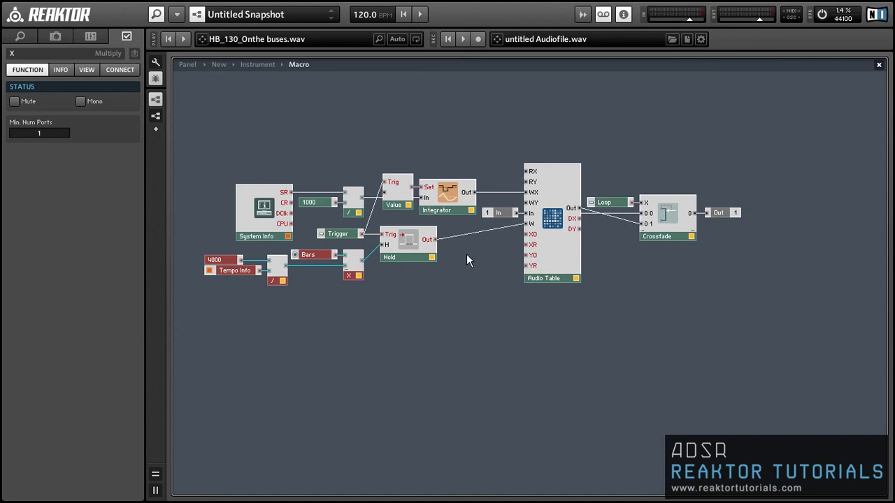
left_click_drag(462, 286, 359, 231)
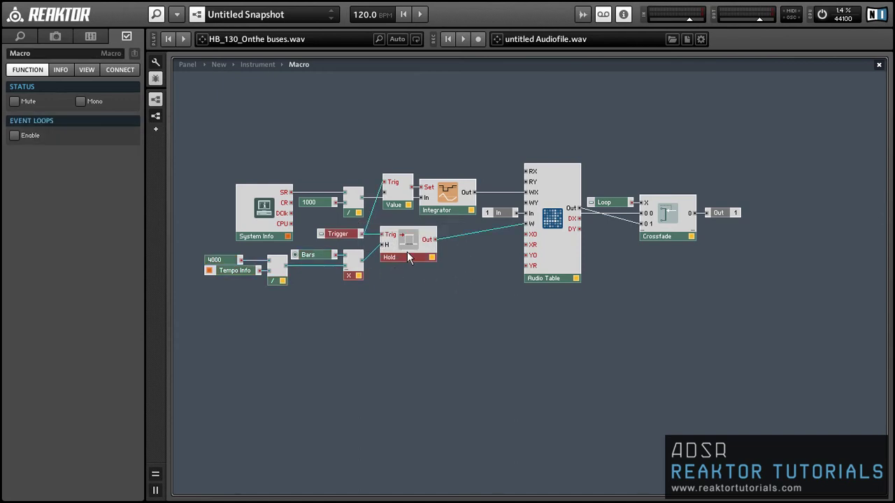
left_click_drag(407, 252, 407, 241)
- Add a second Multiply fed by the first Multiply and the sample-rate Divide, and wire its output to the Audio Table's XR input
left_click(384, 287)
left_click_drag(356, 271, 396, 286)
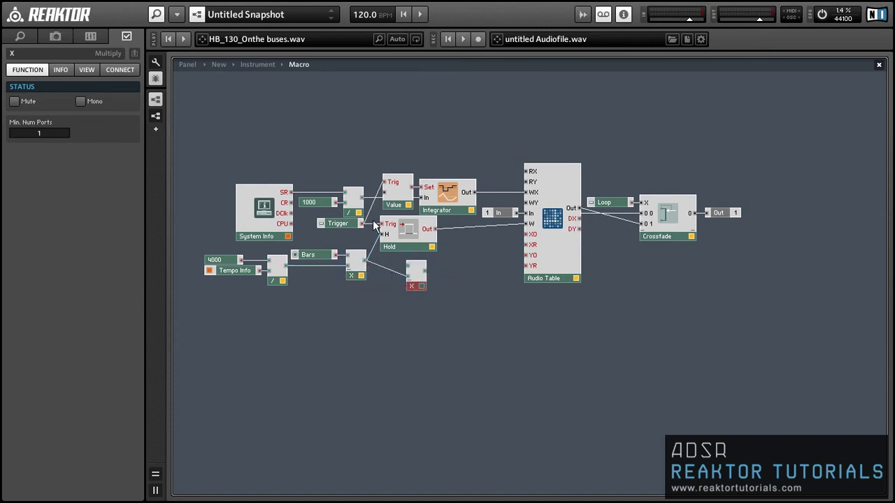
left_click_drag(363, 212, 520, 246)
left_click(480, 253)
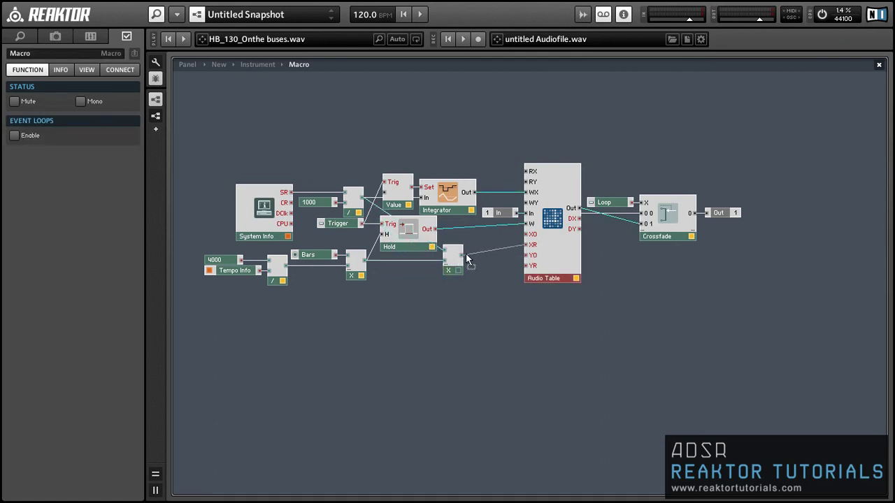
- Shift the tempo modules slightly closer to Hold, and move the whole structure down to free space above it
left_click(298, 287)
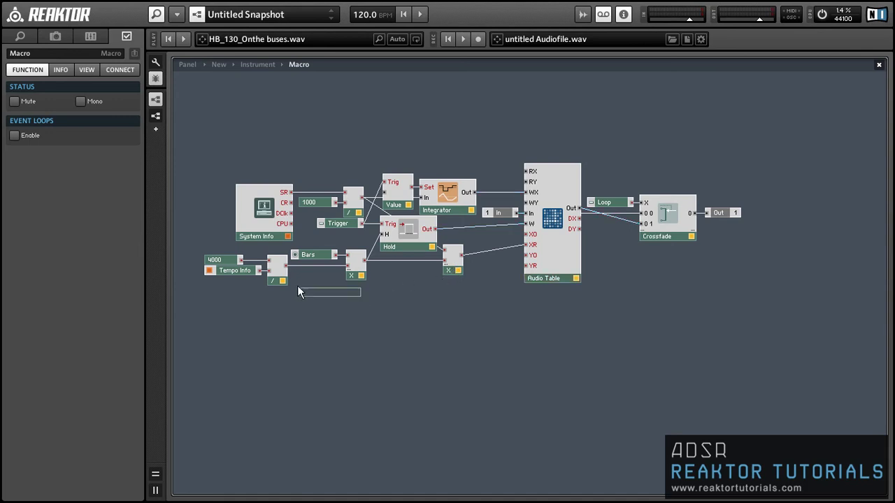
left_click_drag(297, 292, 230, 262)
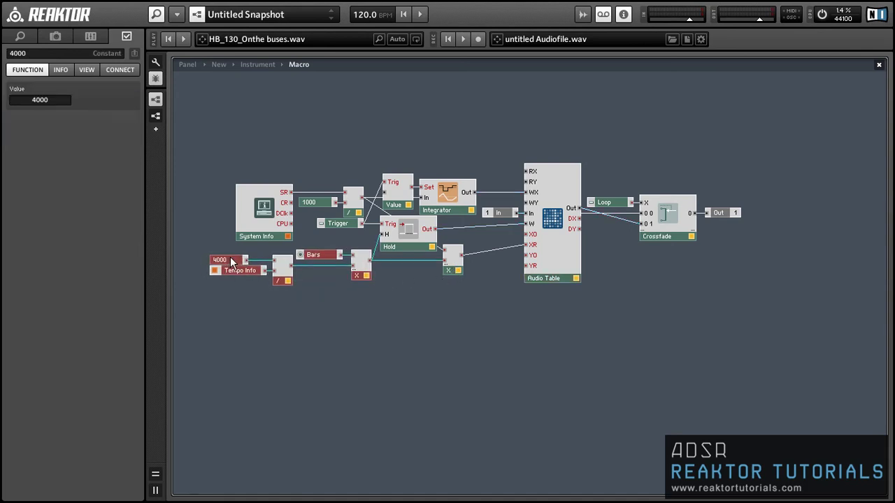
left_click_drag(220, 137, 744, 330)
left_click_drag(532, 270, 575, 327)
left_click(524, 359)
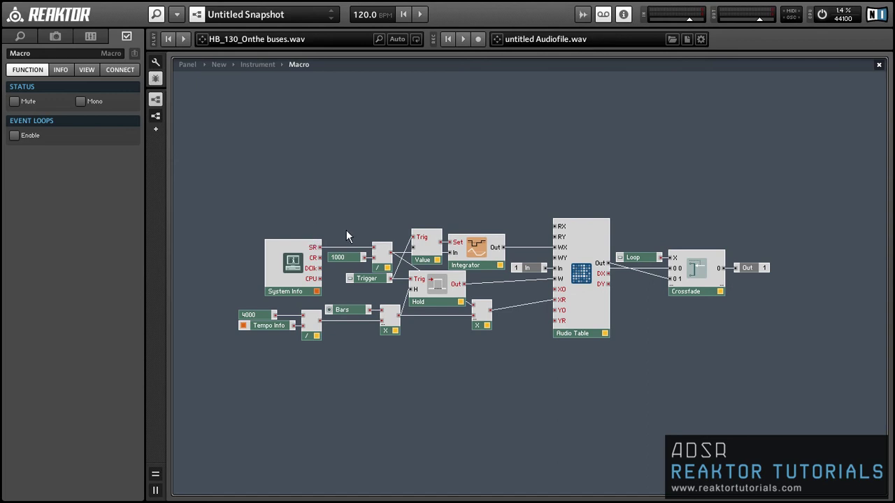
- Add a Logic NOT module, feed it from Hold's output, and place it below the second Multiply
right_click(490, 109)
mouse_move(524, 114)
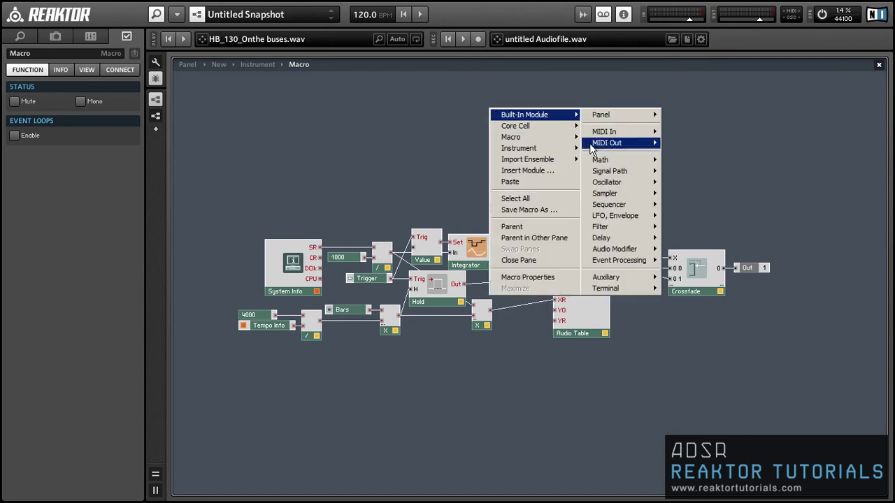
mouse_move(618, 272)
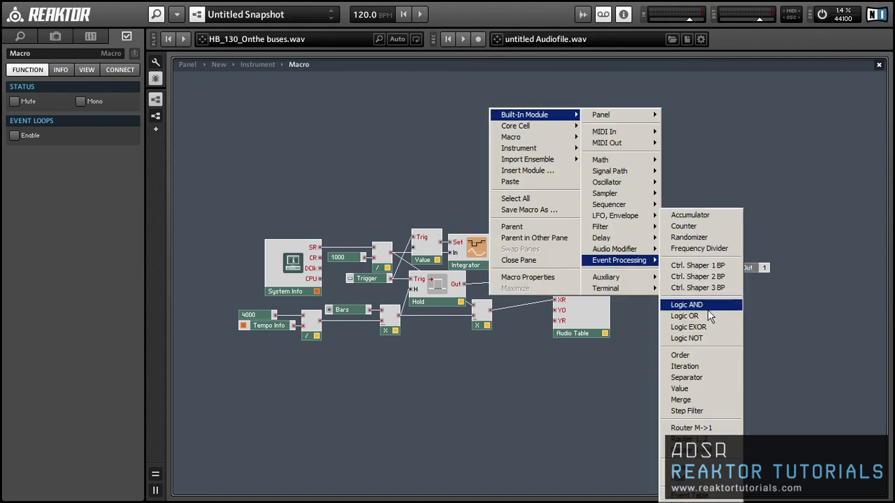
left_click(706, 339)
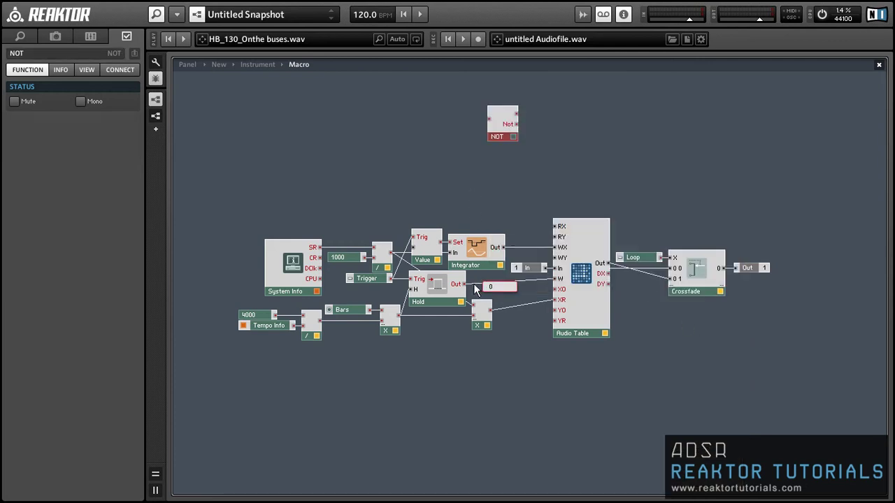
left_click_drag(467, 284, 489, 371)
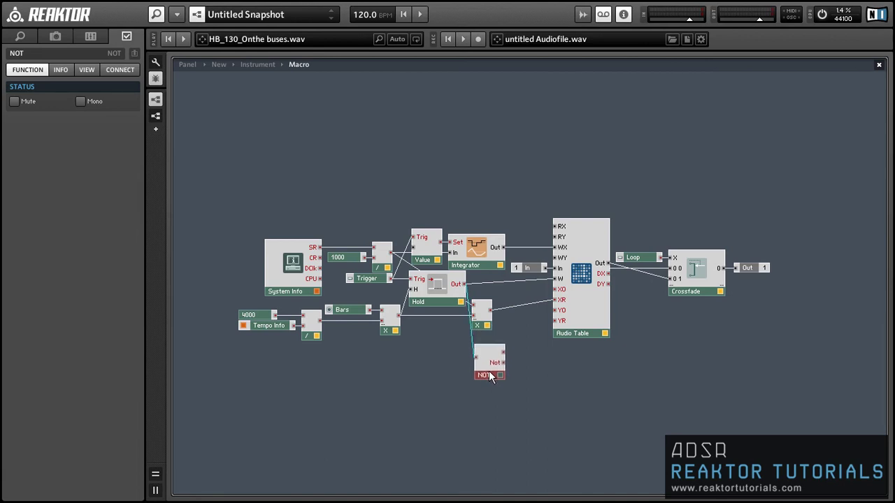
- Add an IC Send module beside the NOT module and wire it to NOT's upper output
right_click(527, 378)
mouse_move(578, 192)
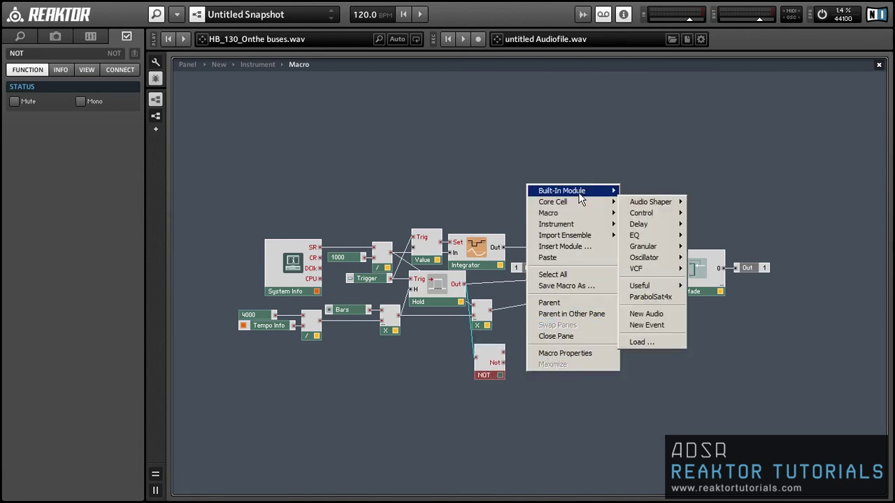
mouse_move(675, 364)
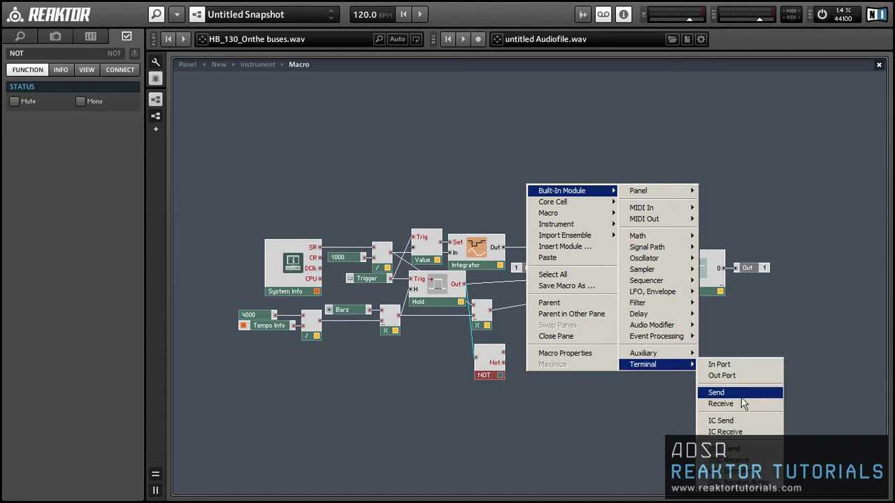
left_click(740, 420)
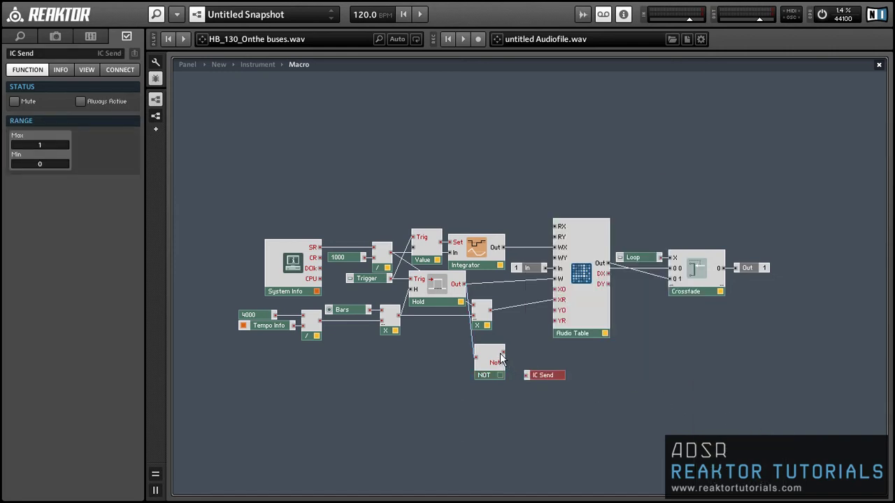
left_click_drag(503, 362, 531, 375)
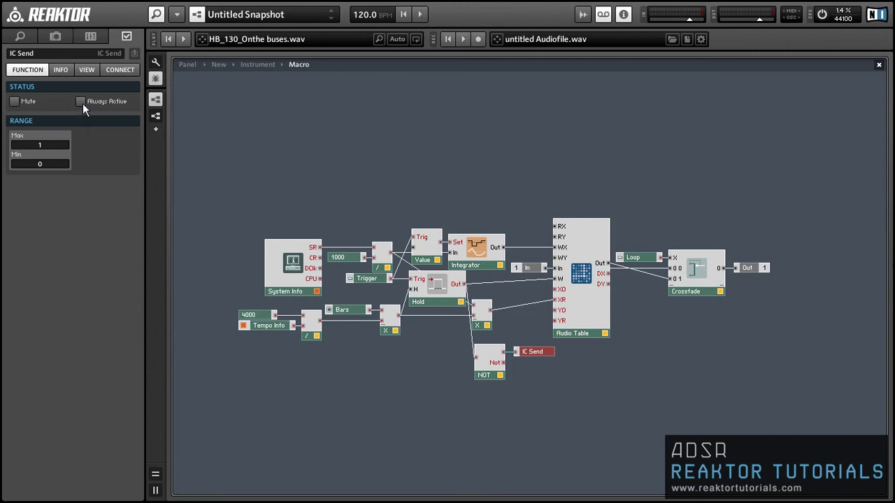
- Make an internal connection from the IC Send module to the Loop button
left_click(117, 72)
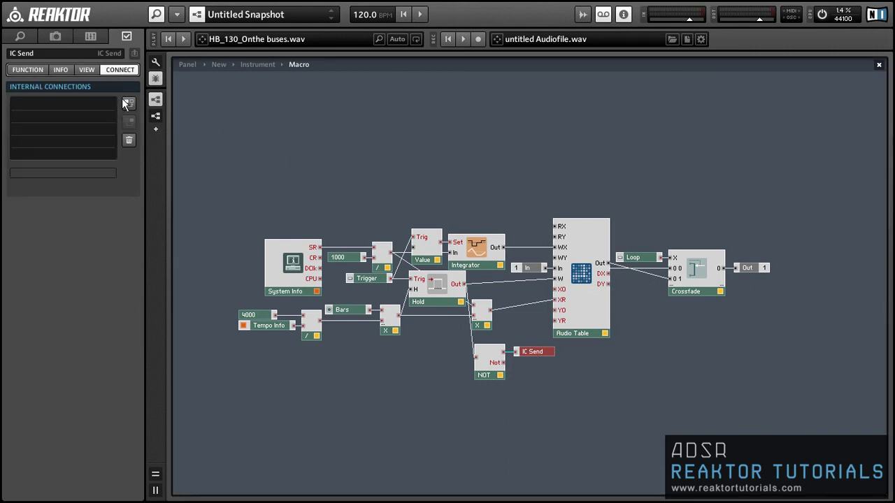
left_click(647, 271)
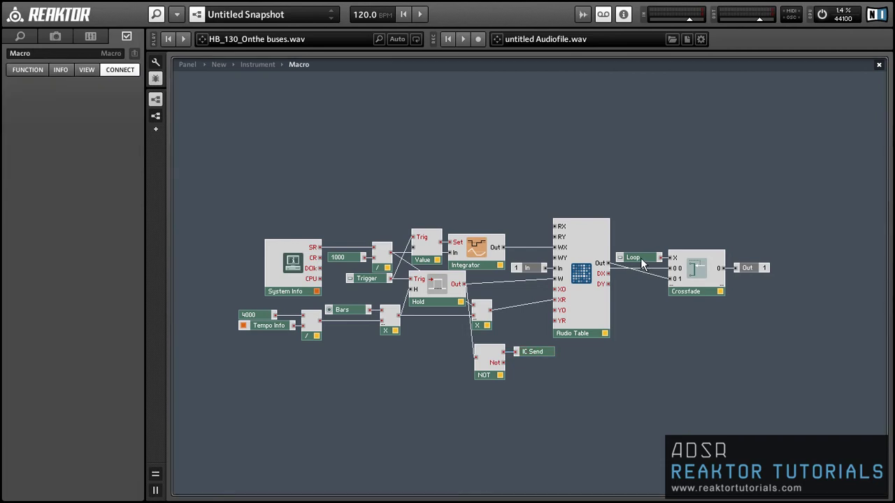
left_click(640, 258)
left_click(130, 272)
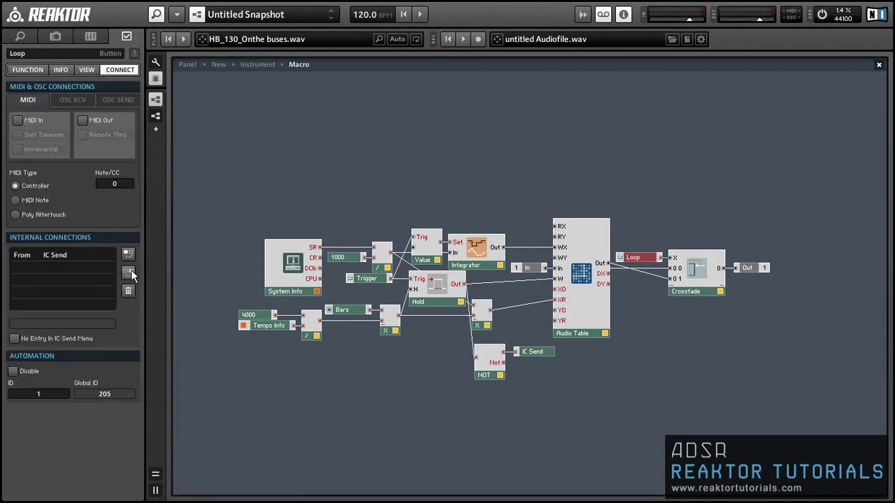
left_click(245, 165)
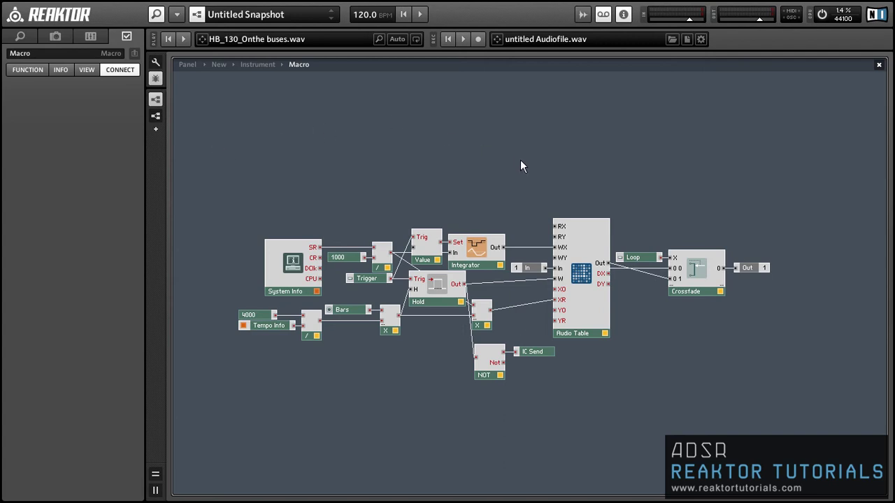
- Move the Audio Table, In, Loop, Crossfade and Out modules together to the right to free space before them
left_click_drag(520, 165, 735, 309)
left_click_drag(582, 323, 672, 323)
left_click(481, 182)
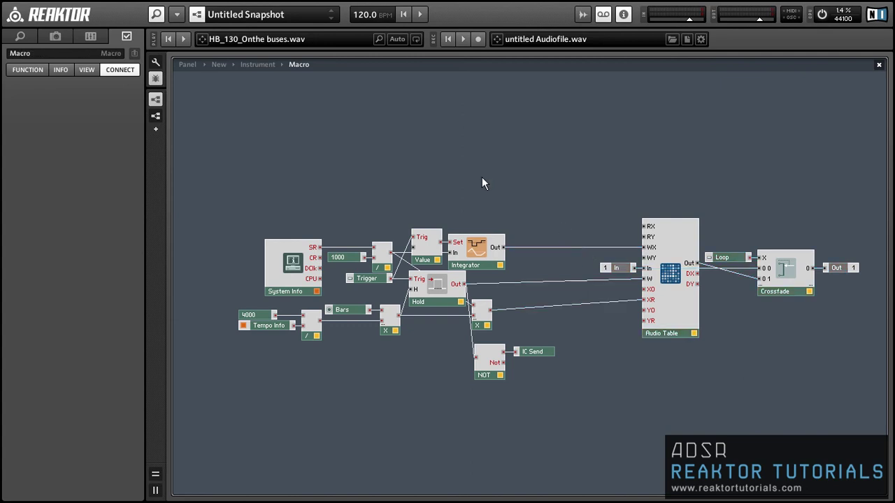
- Add a Separator module above the Integrator and wire Hold's output to its In
right_click(482, 182)
mouse_move(517, 183)
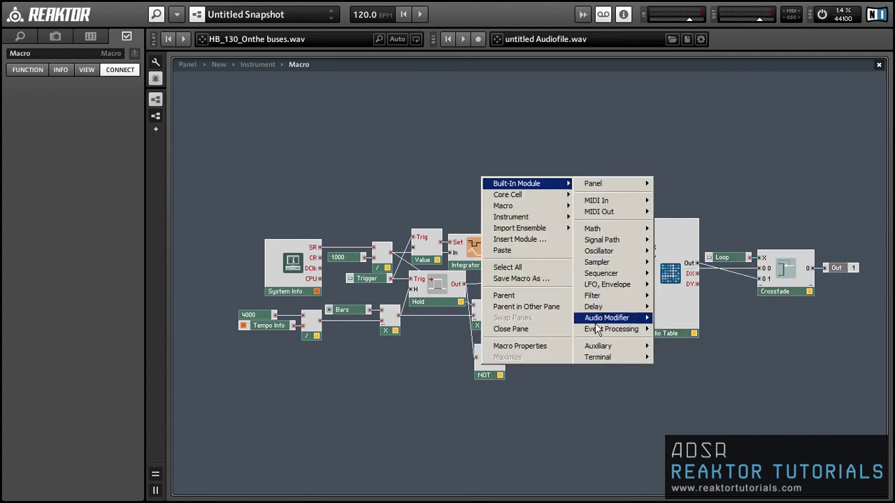
mouse_move(620, 330)
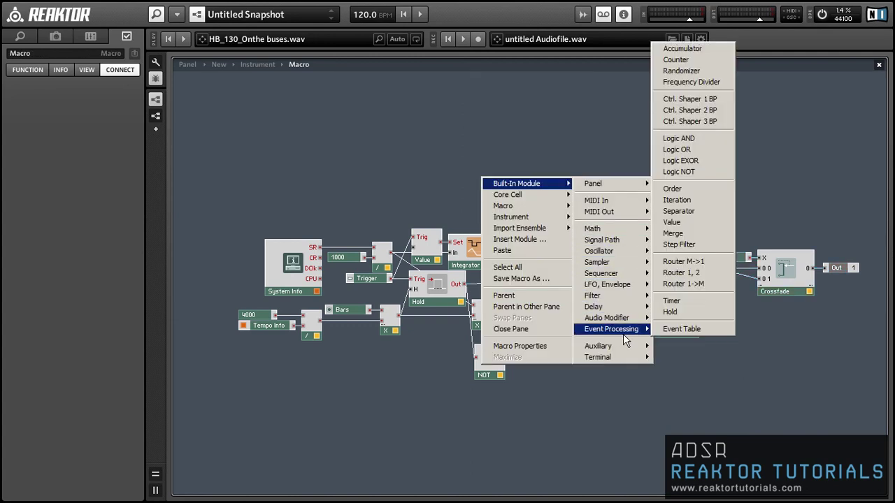
left_click(711, 216)
left_click_drag(462, 283, 484, 197)
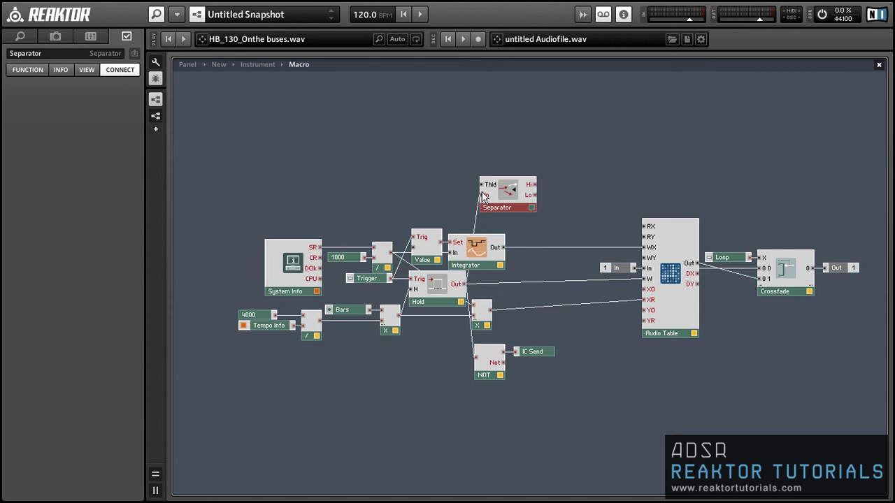
- Duplicate the Integrator beside the Separator, wiring the Separator's Lo to its Set and the sample-rate Divide to its In
left_click(478, 243)
key("ctrl+c")
key("ctrl+v")
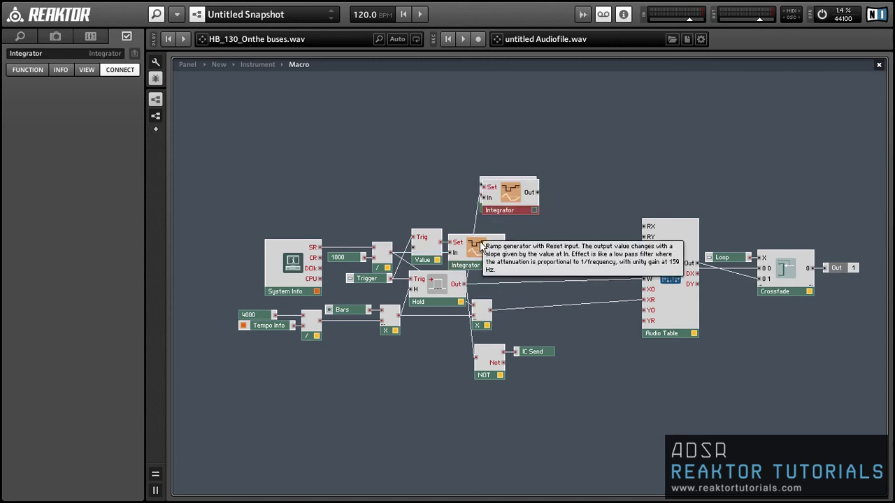
left_click_drag(501, 199, 392, 253)
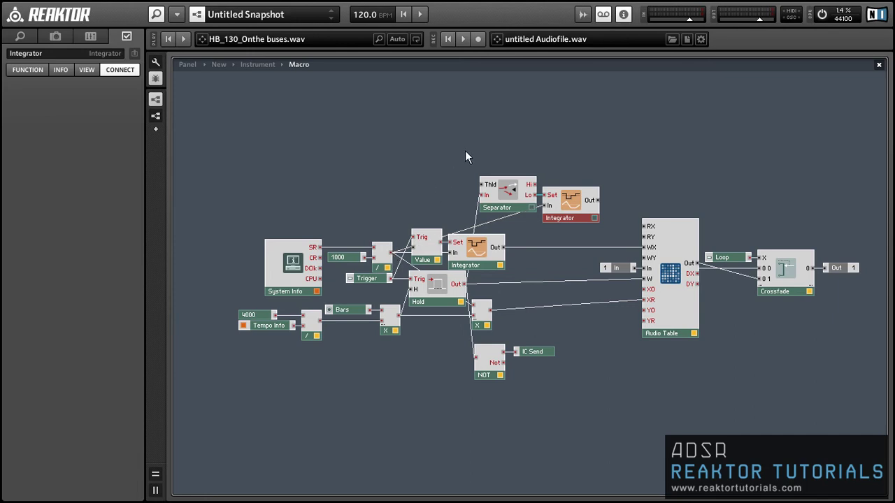
left_click_drag(471, 148, 578, 212)
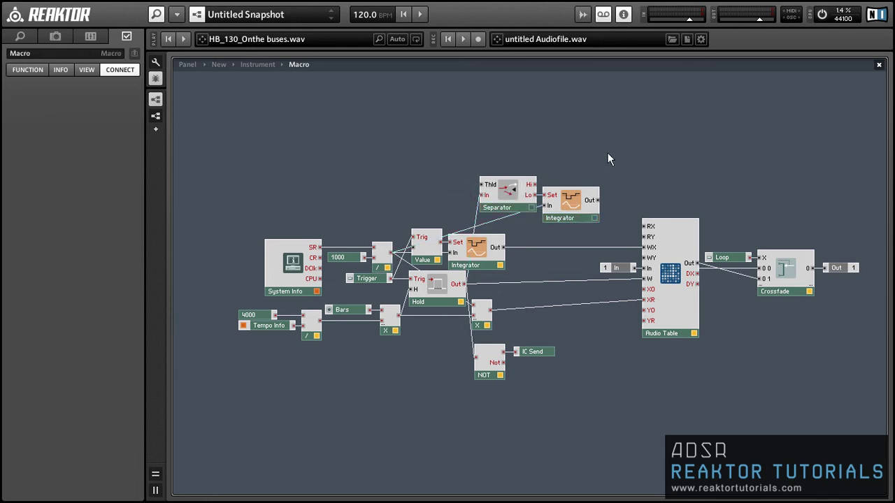
- Add a Modulo module beside the new Integrator and wire the Integrator's output to its A input
right_click(606, 113)
mouse_move(643, 119)
mouse_move(748, 267)
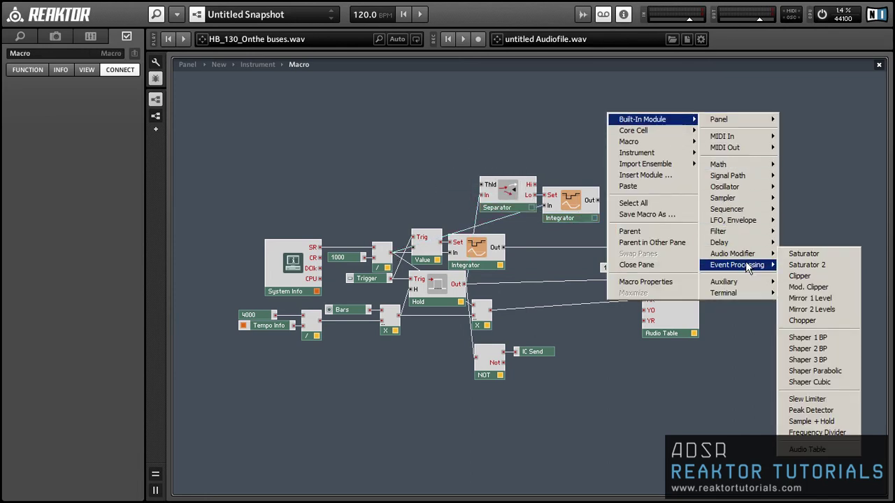
mouse_move(745, 164)
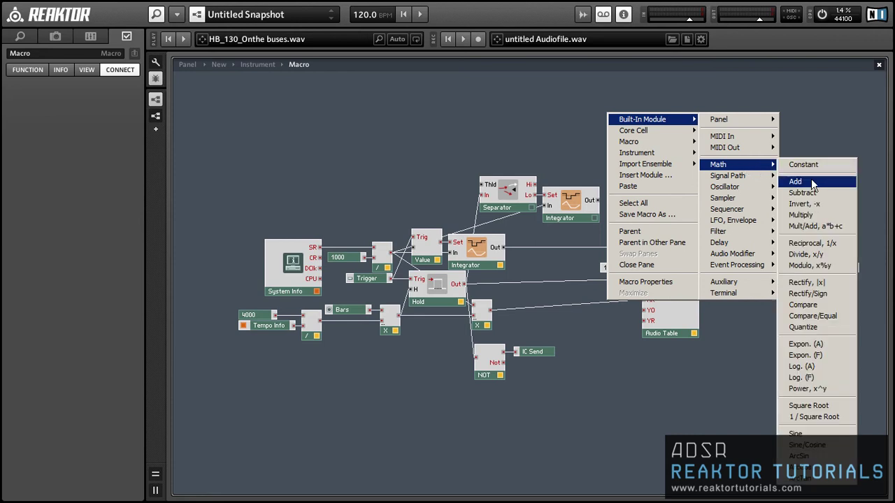
left_click(809, 266)
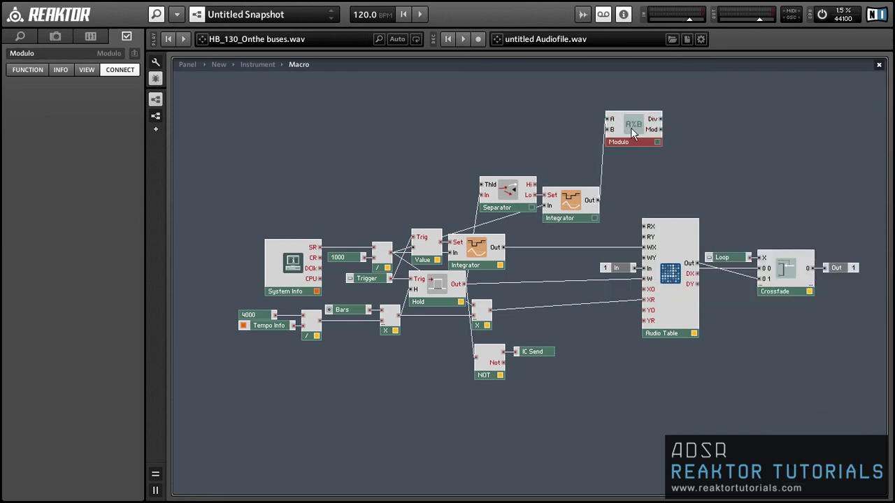
left_click_drag(631, 127, 637, 208)
- Shift the recording and tempo modules left to separate them from the Separator, Integrator and Modulo chain
left_click_drag(506, 136, 649, 197)
left_click_drag(249, 209, 541, 458)
left_click_drag(482, 375, 434, 369)
left_click(463, 335)
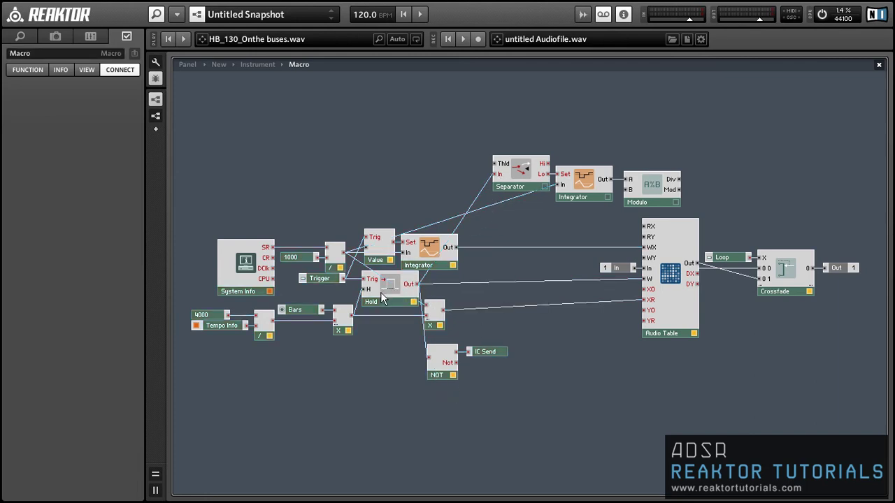
- Lower the Separator chain and wire the second Multiply's output to Modulo's B and Modulo's Mod to the Audio Table's RX
left_click_drag(493, 117, 444, 308)
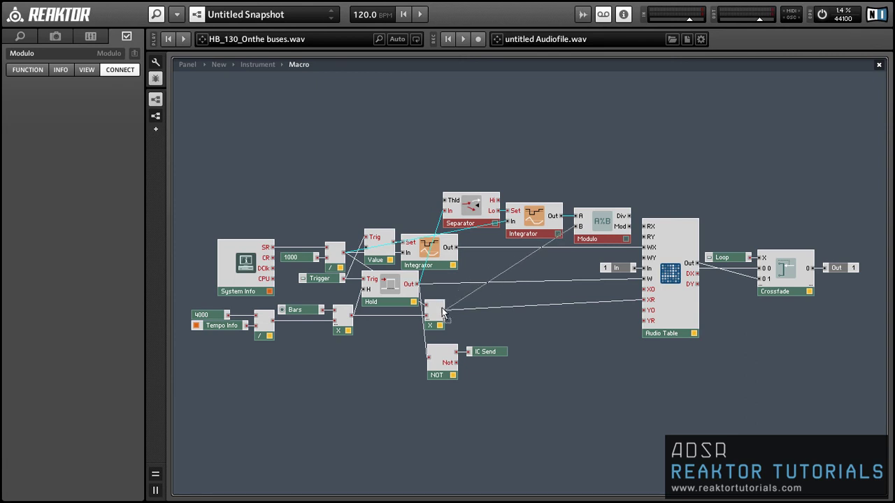
left_click_drag(628, 226, 645, 227)
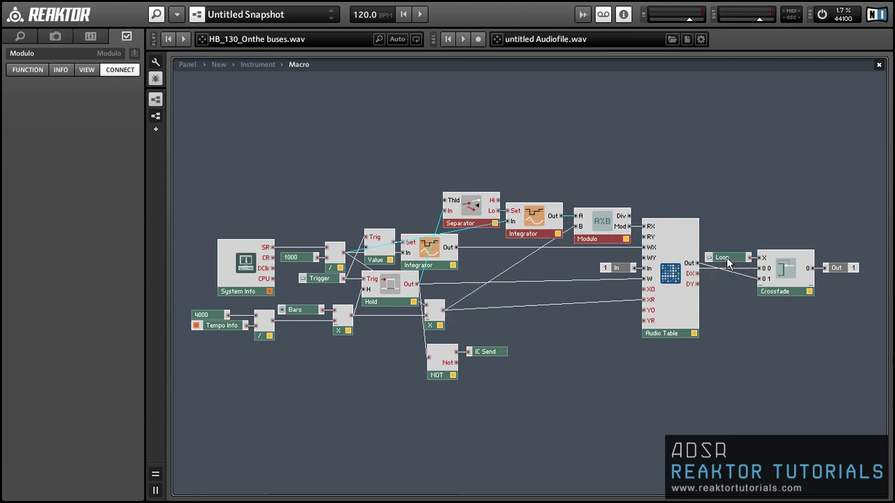
- Move the Loop button below the Modulo and shift the Audio Table right to make room between them
left_click_drag(724, 259, 551, 258)
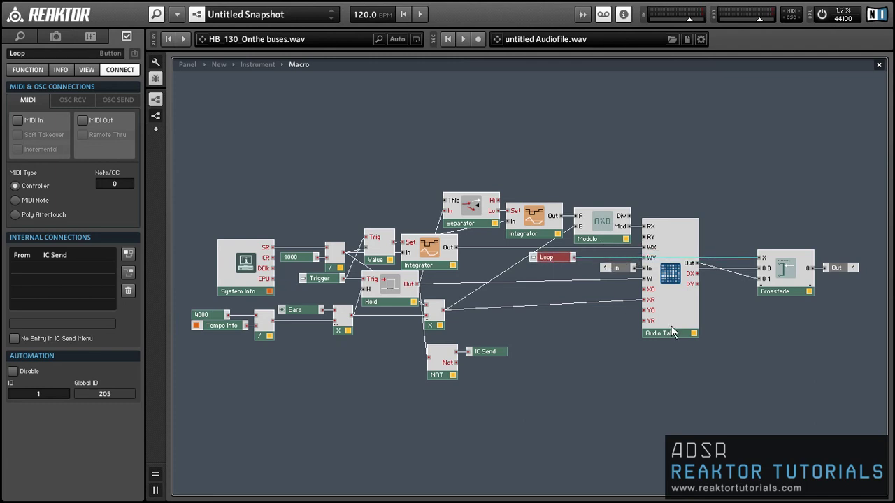
left_click_drag(675, 331, 720, 328)
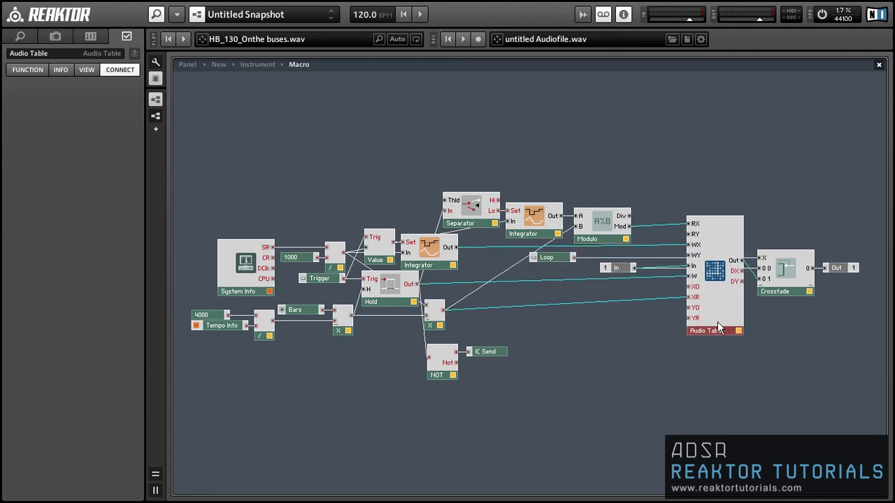
left_click(647, 171)
- Add a Multiply between Modulo and Audio Table, fed by Modulo's Mod and the Loop button, with its output driving RX
right_click(628, 152)
mouse_move(666, 170)
mouse_move(739, 202)
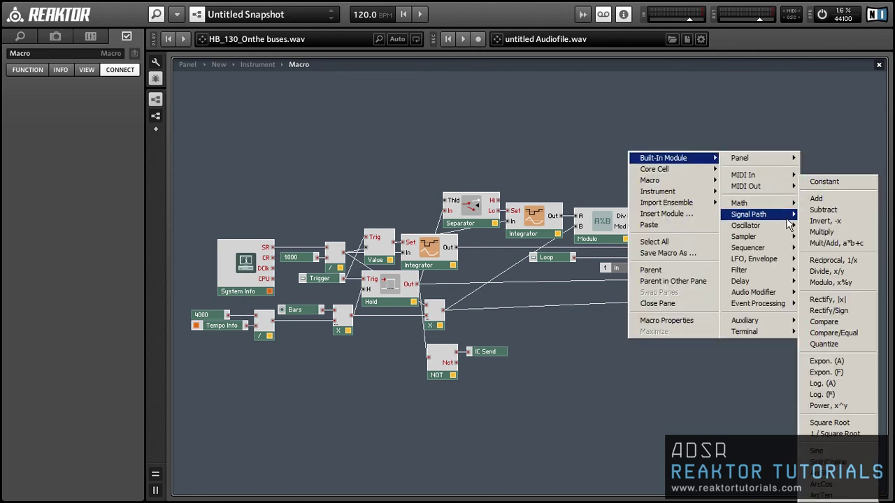
left_click(821, 233)
left_click_drag(572, 257, 629, 228)
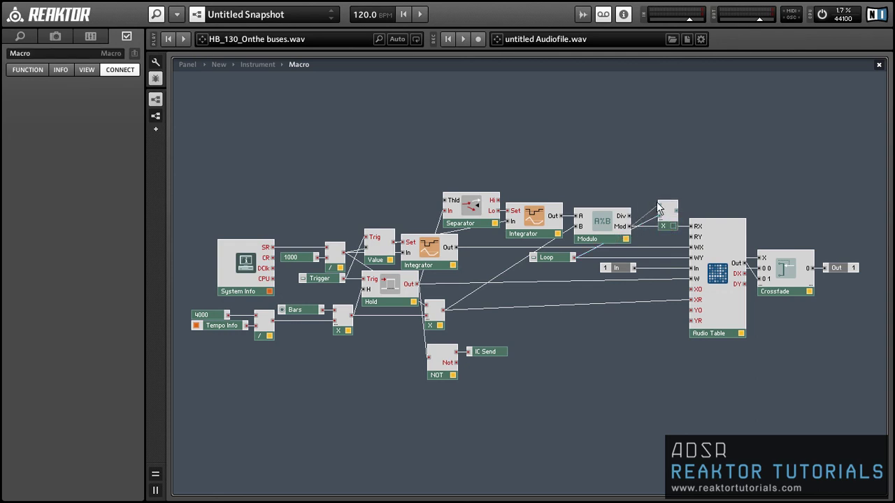
left_click_drag(677, 210, 659, 239)
left_click(649, 197)
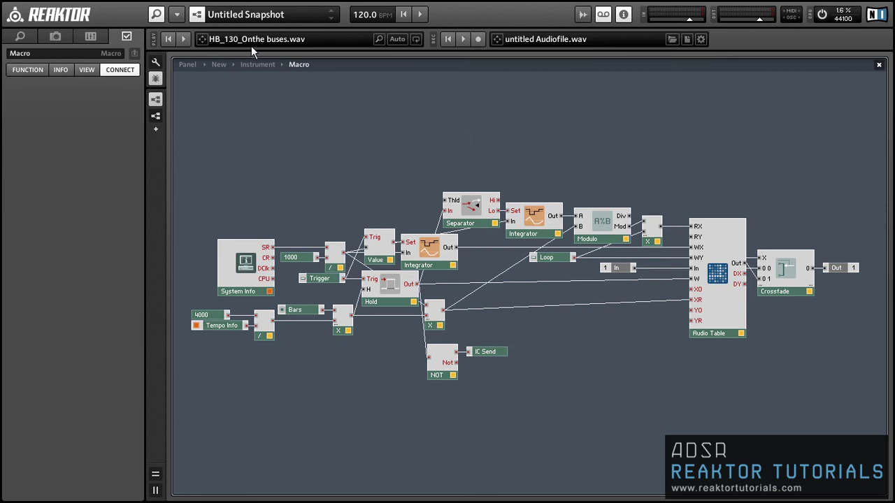
- Open the instrument panel, unlock it for editing, and move the Audio Table display right of the overlapping controls
left_click(189, 65)
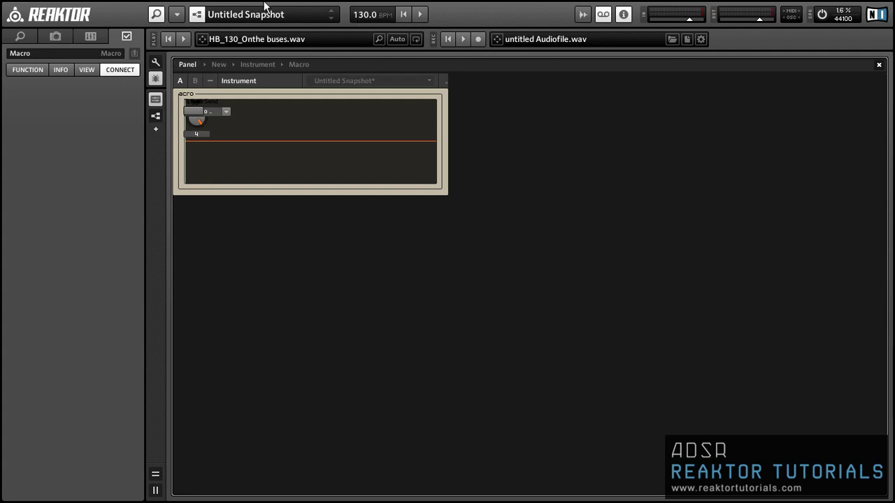
left_click(155, 63)
left_click_drag(232, 158, 269, 144)
- Hide the IC Send control from the instrument panel
left_click(213, 108)
left_click(87, 69)
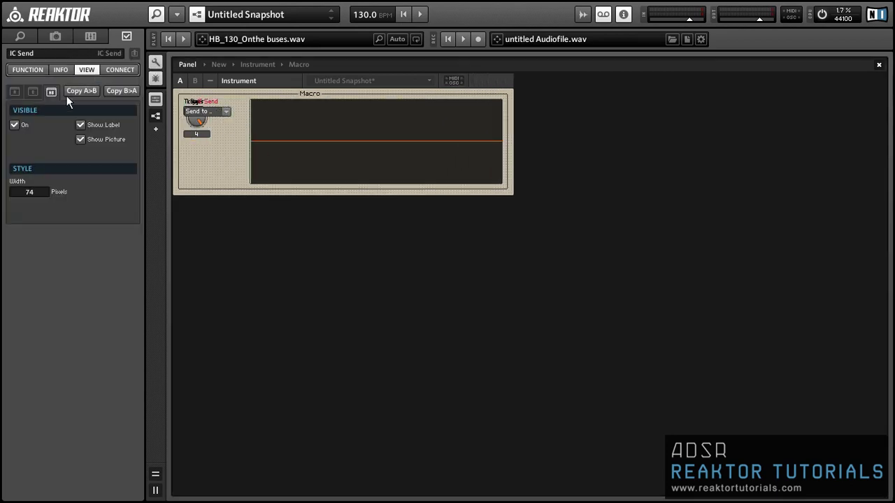
left_click(33, 124)
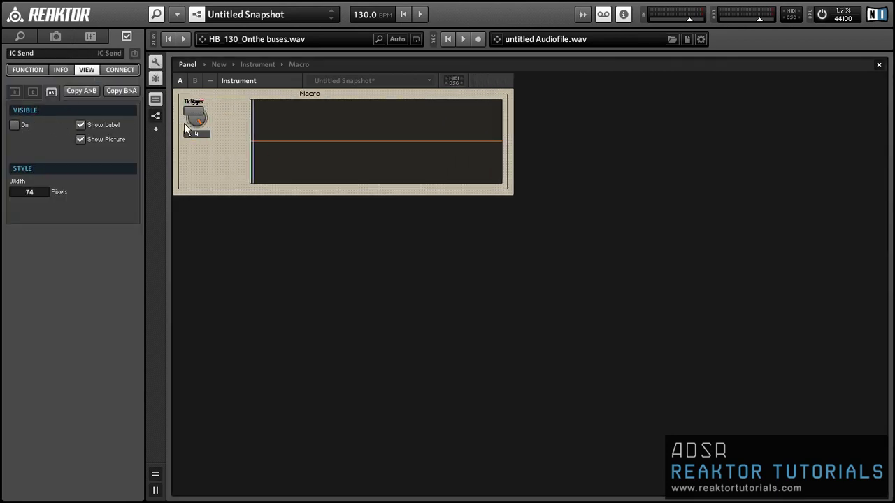
- Move the Bars knob down next to the lower left corner of the Audio Table display
left_click_drag(187, 123, 227, 179)
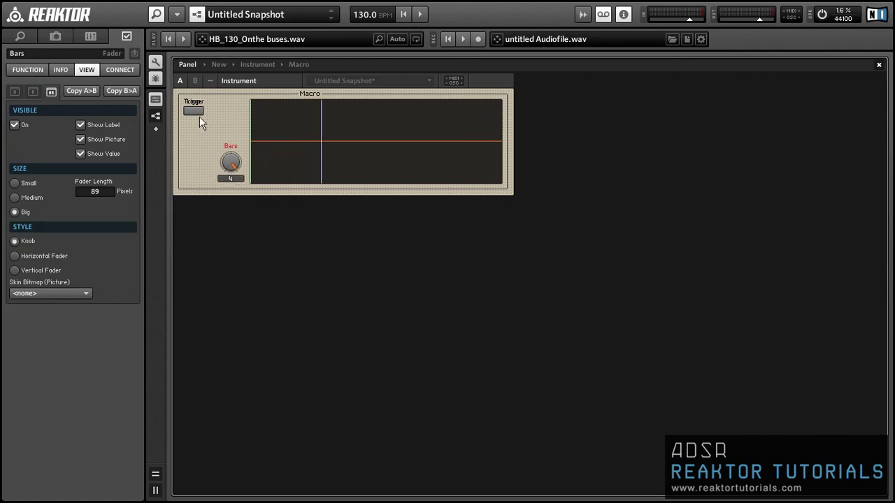
key("F7")
left_click(199, 118)
left_click(185, 64)
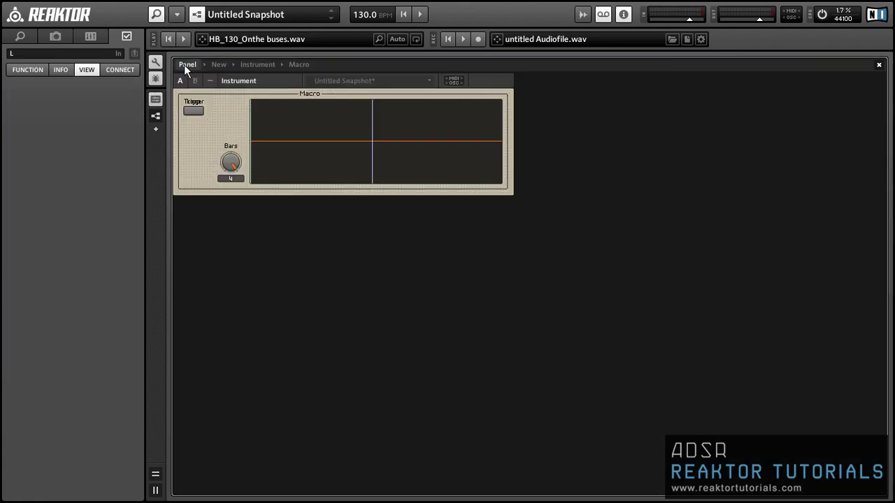
- Move the Loop button off the overlapping Trigger button, placing it beneath that button and above the Bars knob
left_click(197, 113)
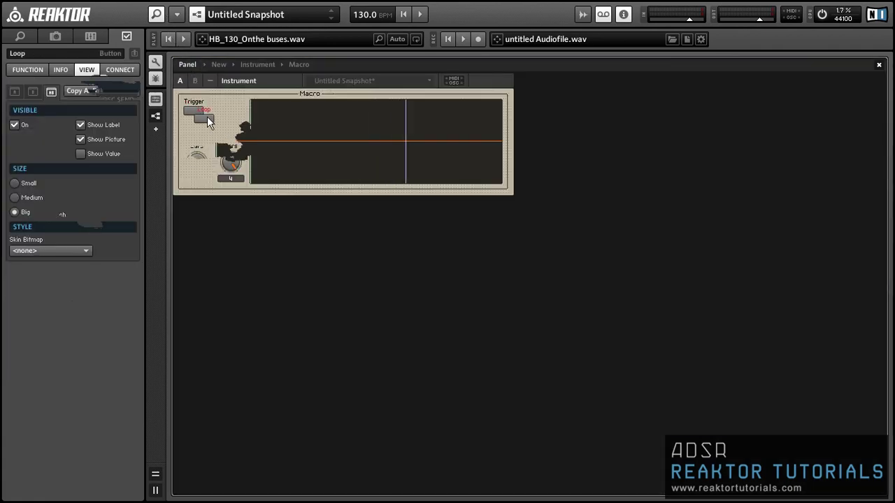
- Play HB_130_Onthe buses.wav, record it into the Audio Table with Rec, and turn on Loop
left_click(183, 43)
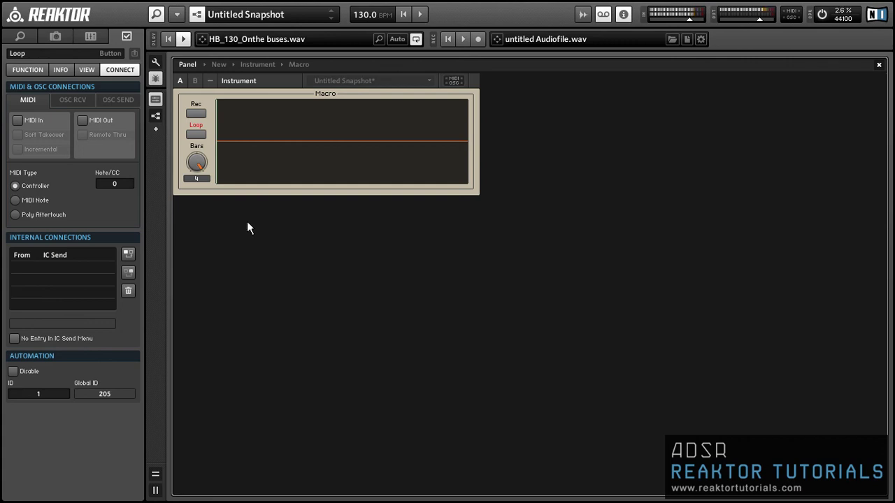
left_click(199, 112)
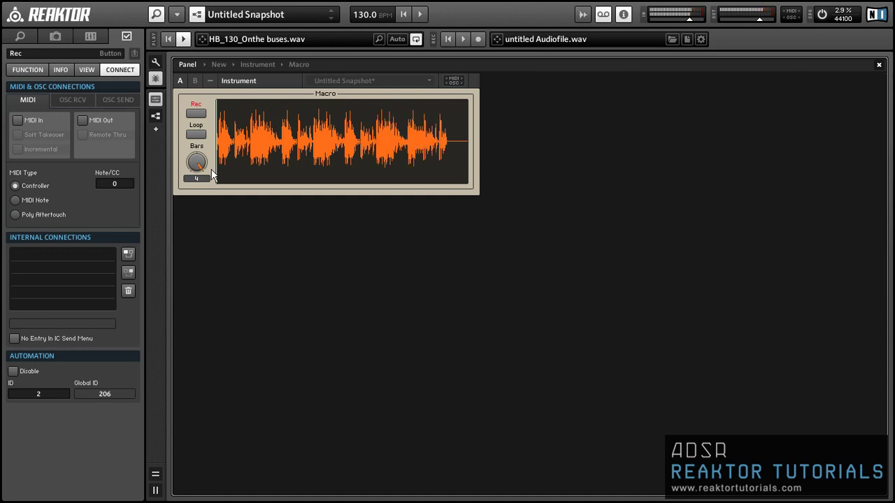
left_click(195, 134)
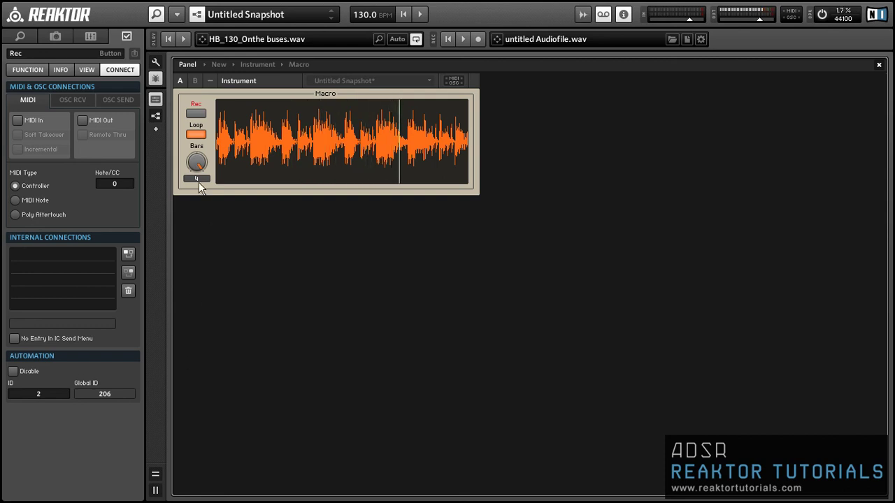
- Audition the recorded loop with Bars set to 1, 2 and 4, and switch Loop off
left_click_drag(196, 162, 197, 198)
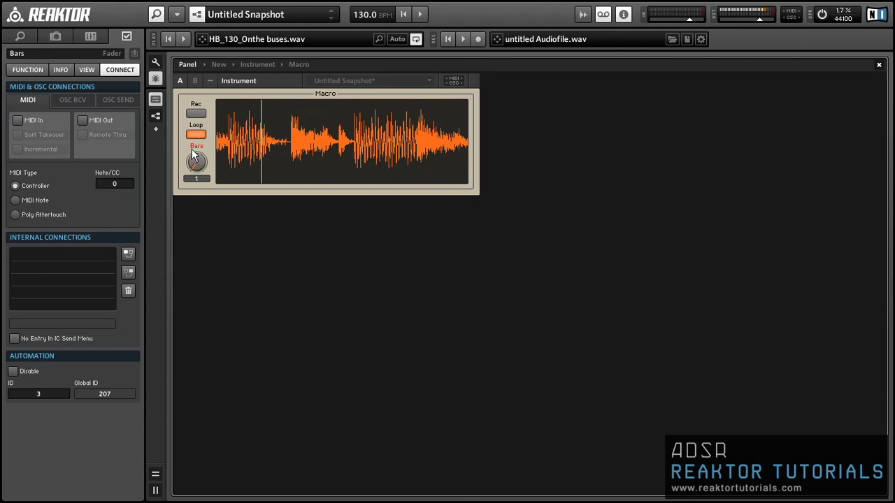
left_click_drag(196, 159, 194, 145)
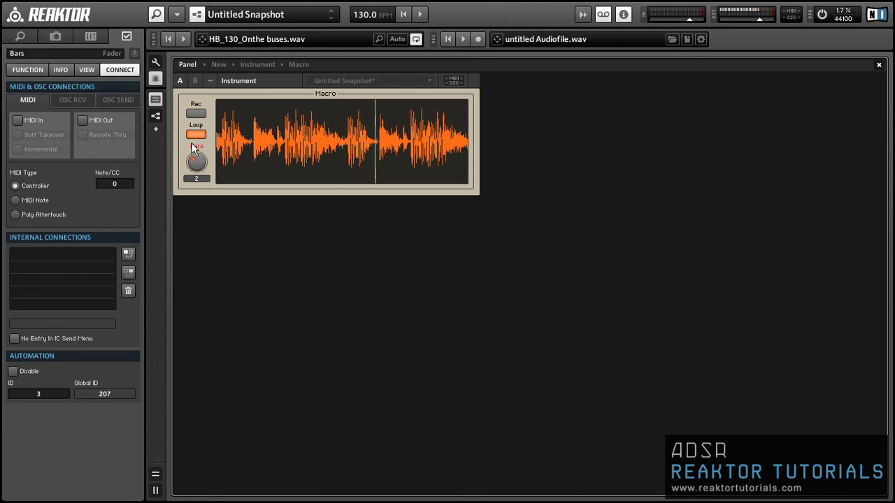
left_click_drag(196, 164, 196, 152)
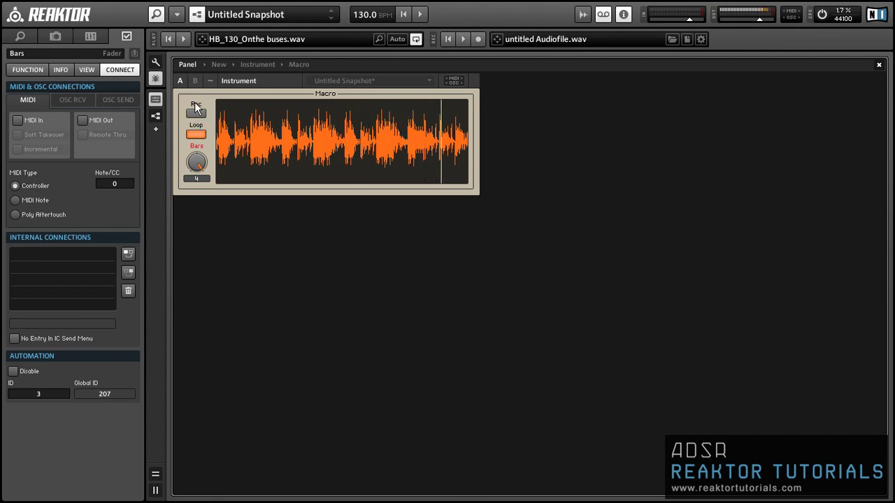
left_click(198, 135)
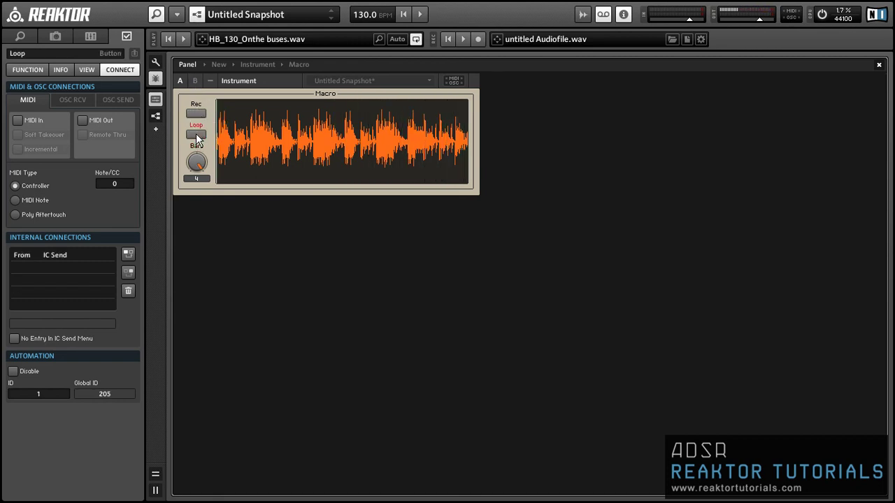